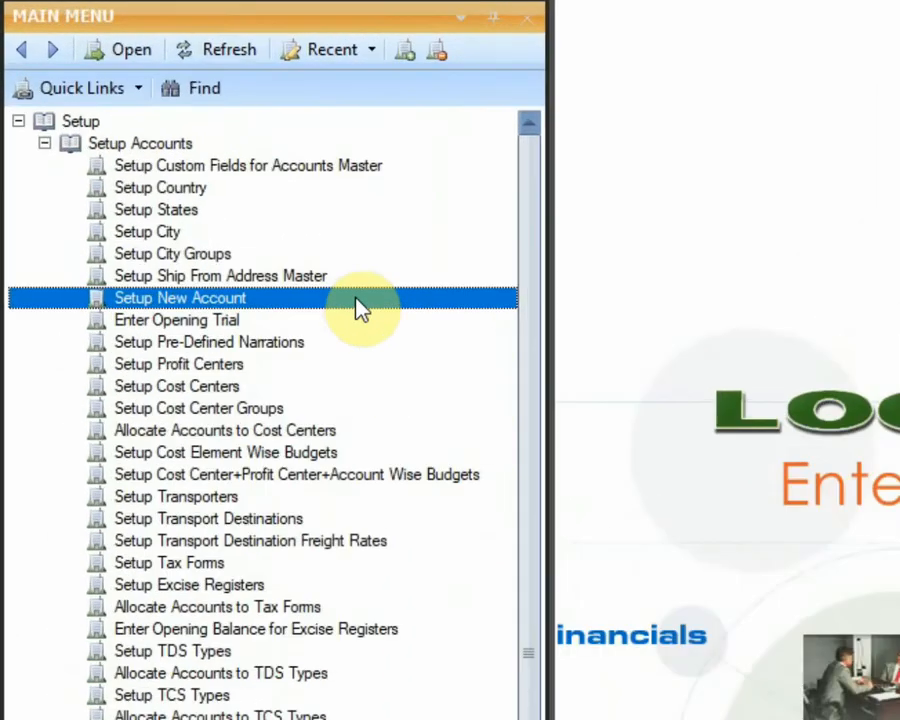
Step: Start setting up a new account and name it TDS RECEIVABLE A/C
{"action": "left_click", "coordinate": [175, 220]}
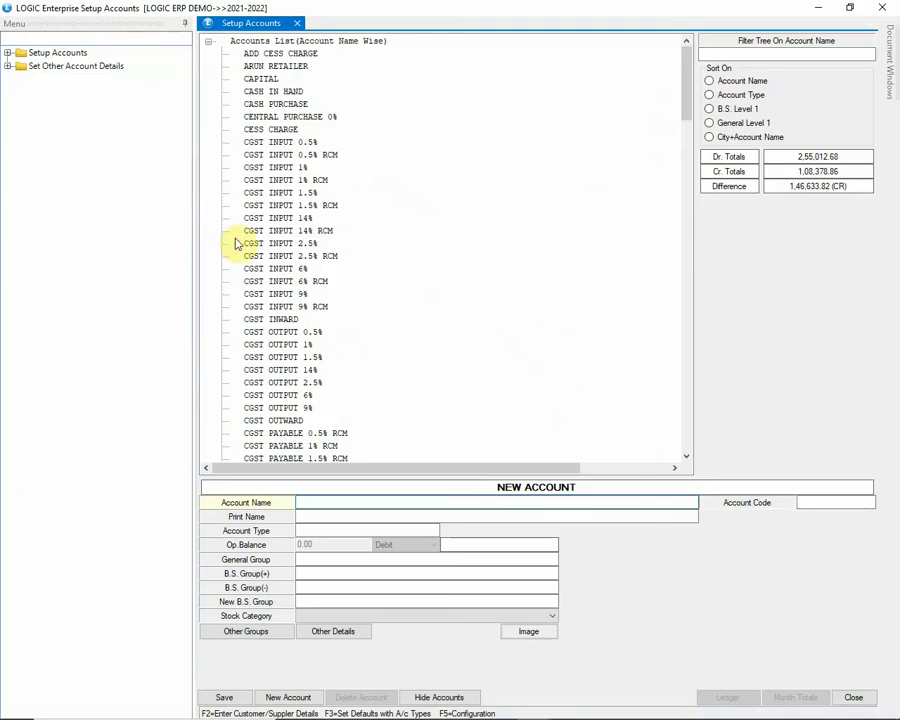
{"action": "type", "text": "TDS RE"}
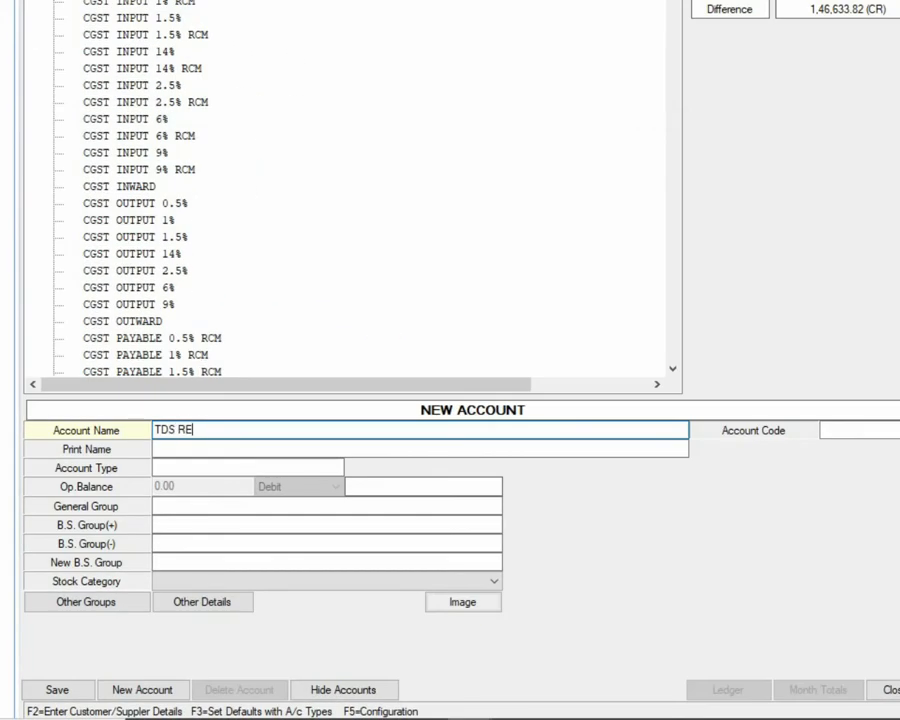
{"action": "type", "text": "CEIVABLE A/C"}
{"action": "key", "text": "Return"}
{"action": "key", "text": "Return"}
{"action": "key", "text": "Return"}
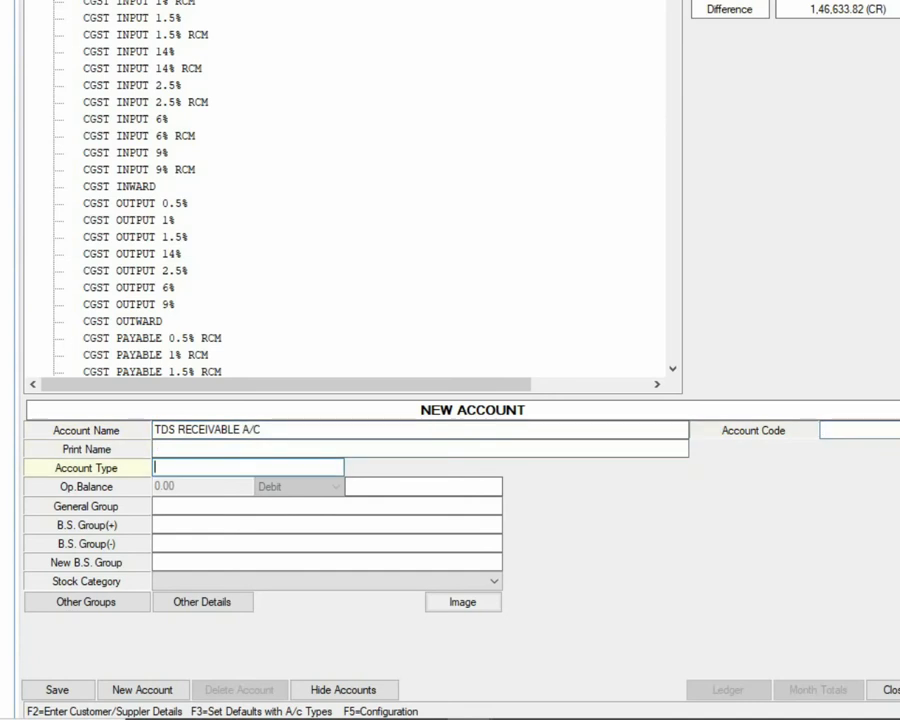
Step: Set the new account's type to CURRENT ASSETS, save the account and close the account setup
{"action": "type", "text": "CU"}
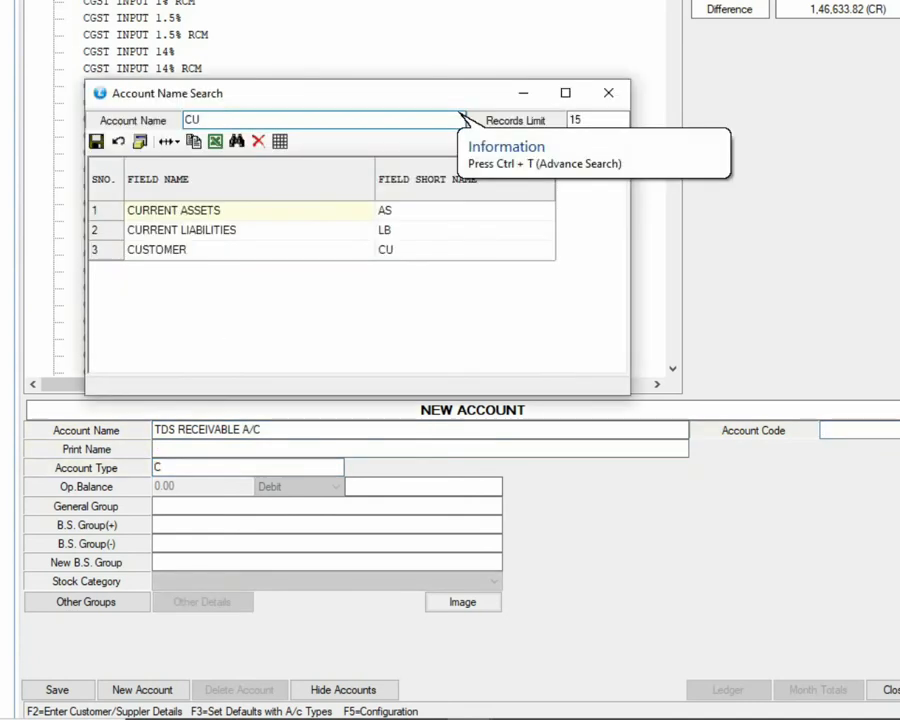
{"action": "key", "text": "Return"}
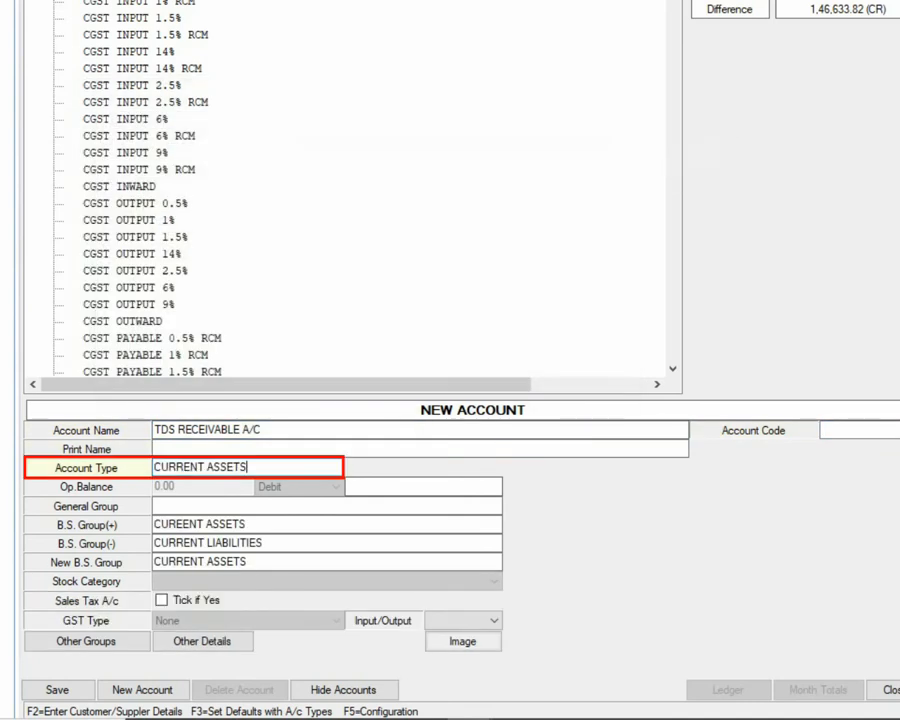
{"action": "left_click", "coordinate": [40, 692]}
{"action": "left_click", "coordinate": [330, 316]}
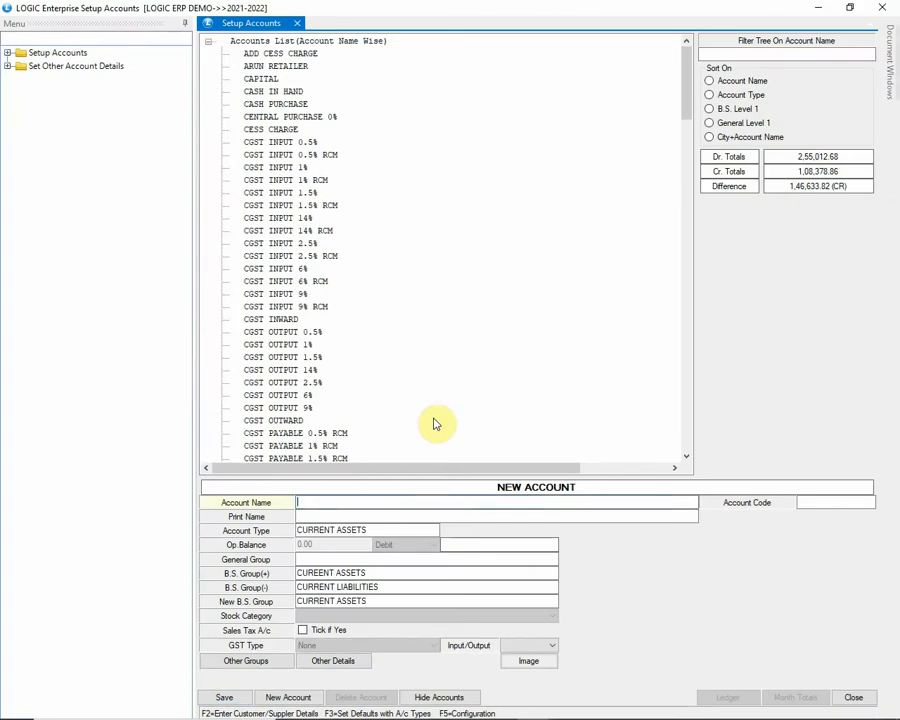
{"action": "left_click", "coordinate": [853, 697]}
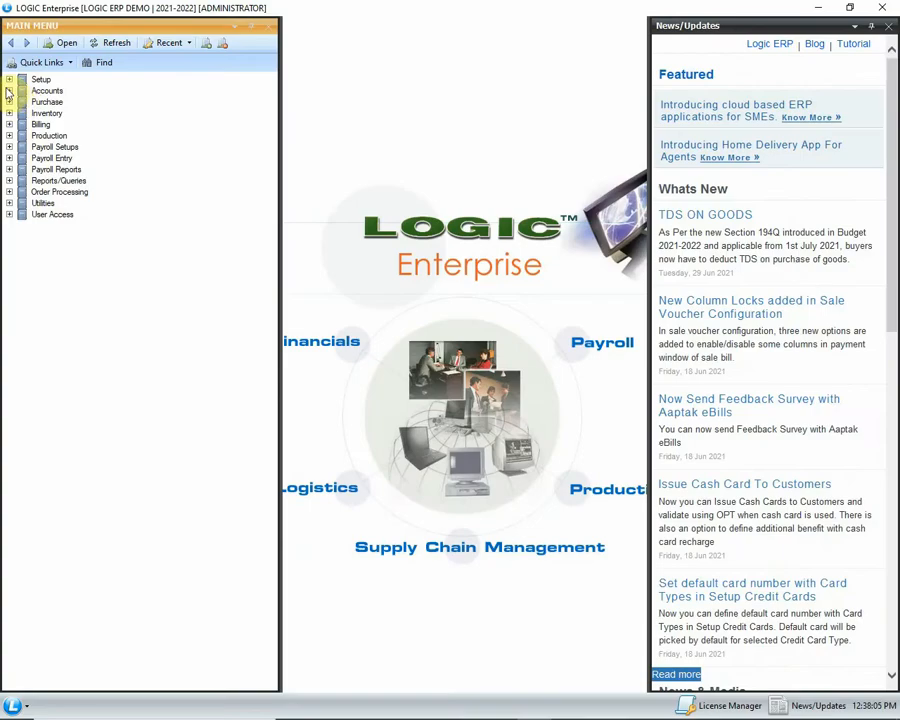
Step: Open the Cash/Bank Voucher Configuration from the Accounts configurations and choose the BANK RECEIPTS configuration
{"action": "left_click", "coordinate": [9, 90]}
{"action": "left_click", "coordinate": [23, 101]}
{"action": "left_click", "coordinate": [200, 249]}
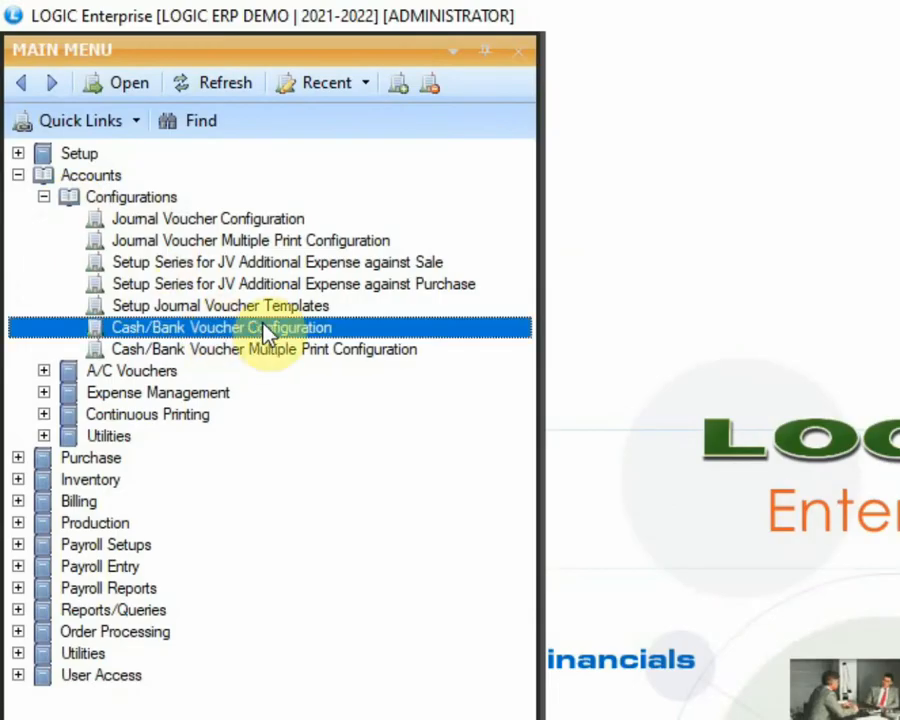
{"action": "double_click", "coordinate": [422, 334]}
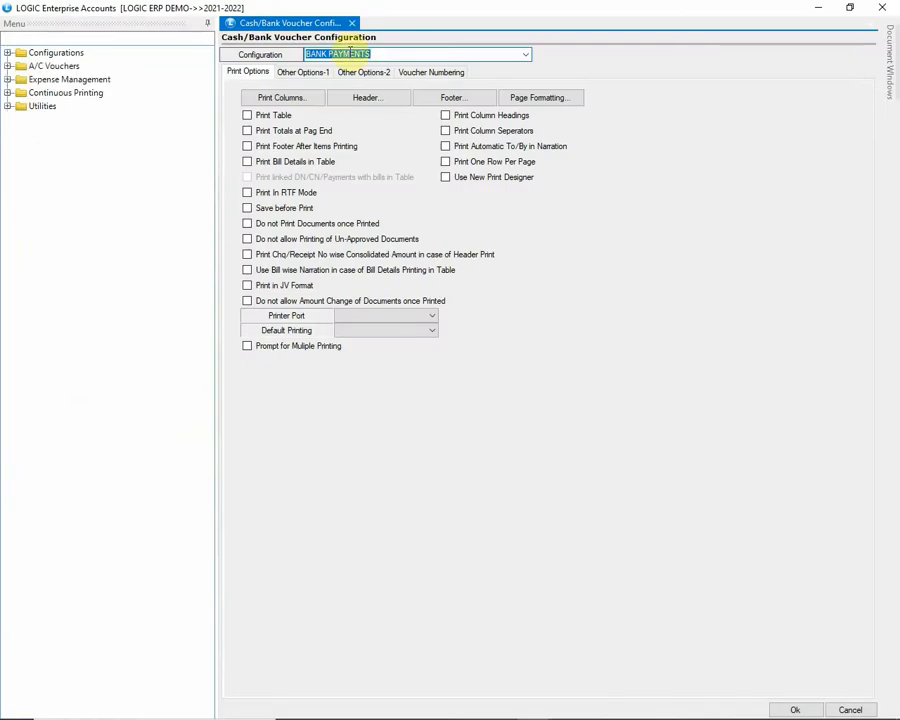
{"action": "left_click", "coordinate": [526, 55]}
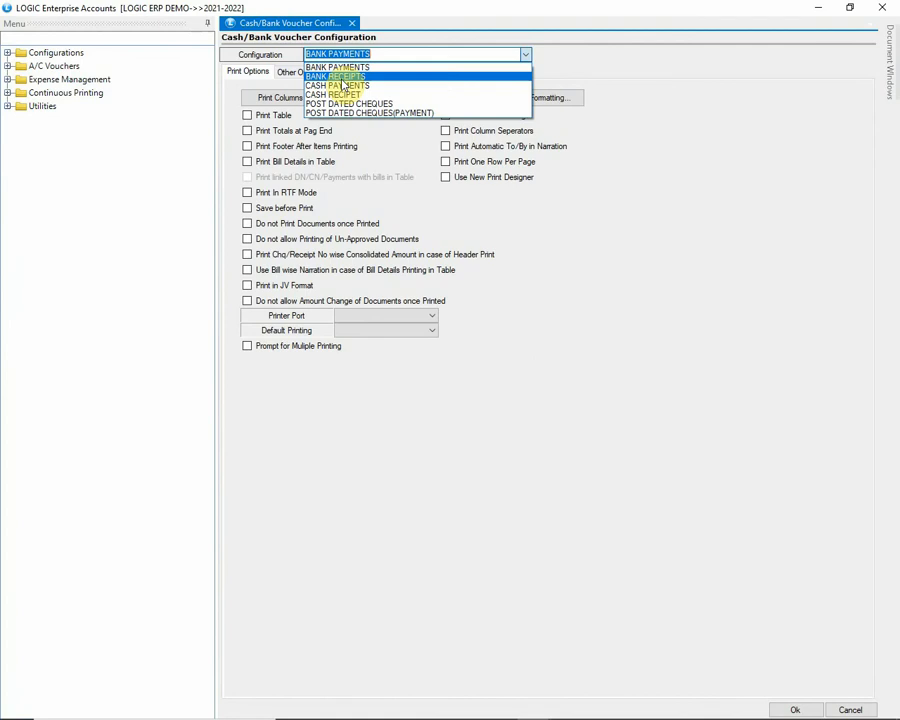
{"action": "left_click", "coordinate": [338, 77]}
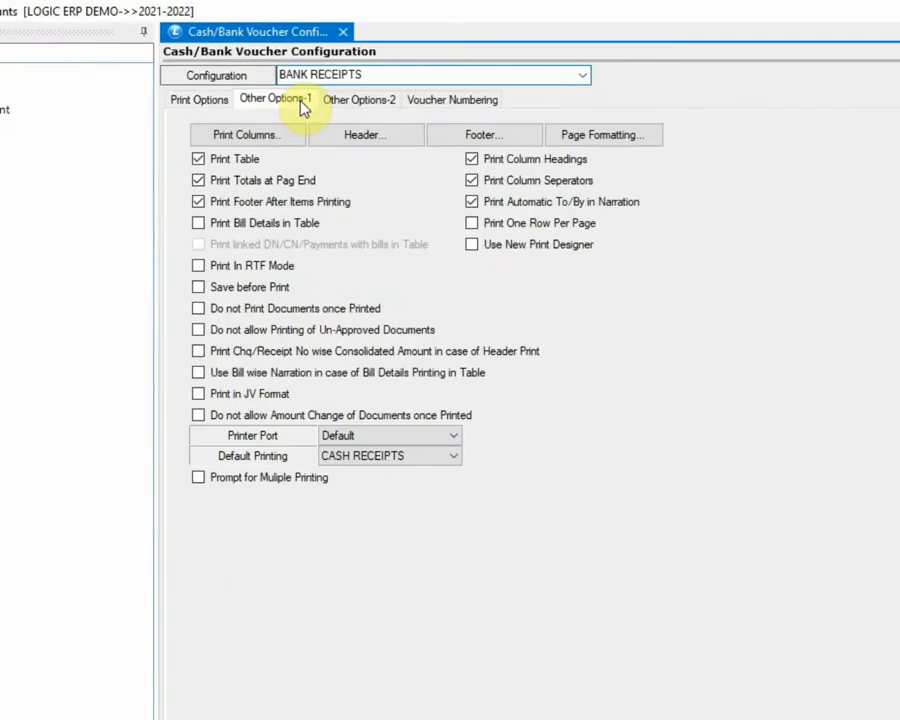
Step: Set the default TDS receivable account to TDS RECEIVABLE A/C and the amount column to Including Disc/BC Amount/TDS Receivable
{"action": "left_click", "coordinate": [322, 76]}
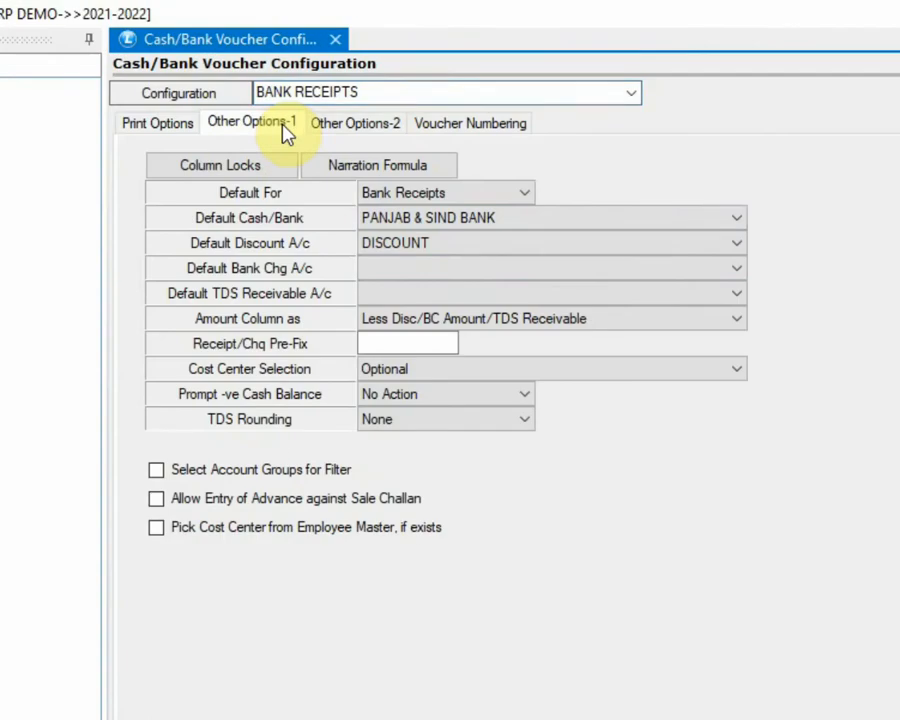
{"action": "left_click", "coordinate": [576, 300]}
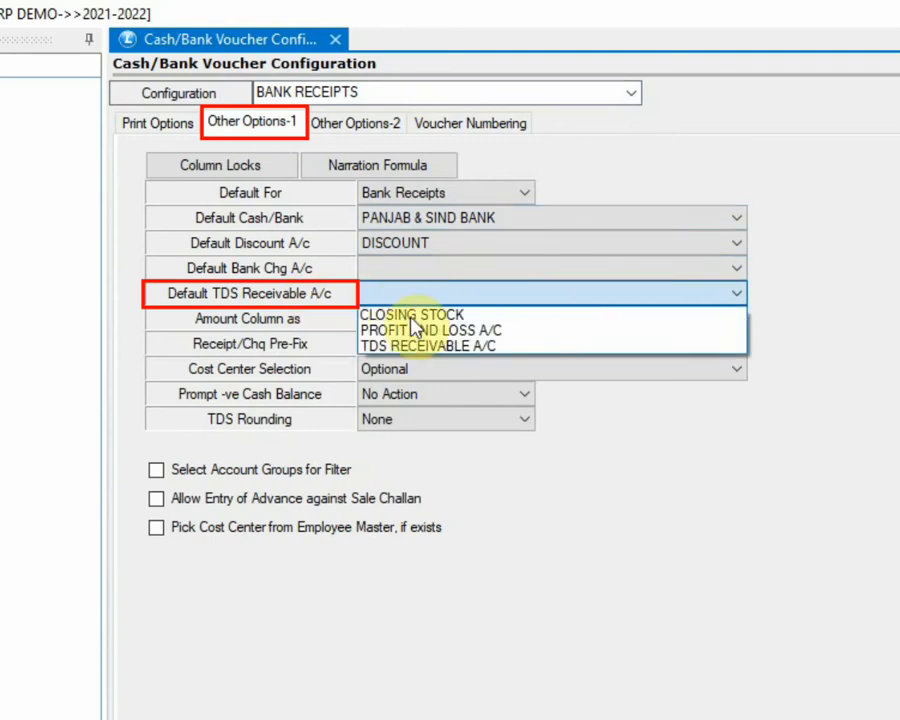
{"action": "left_click", "coordinate": [481, 352]}
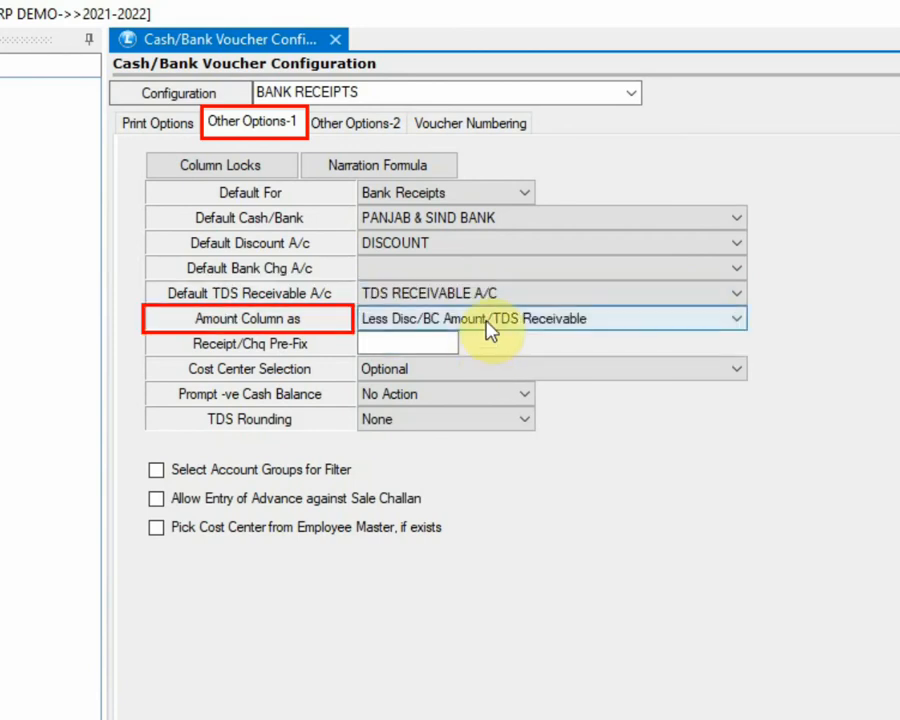
{"action": "left_click", "coordinate": [488, 326]}
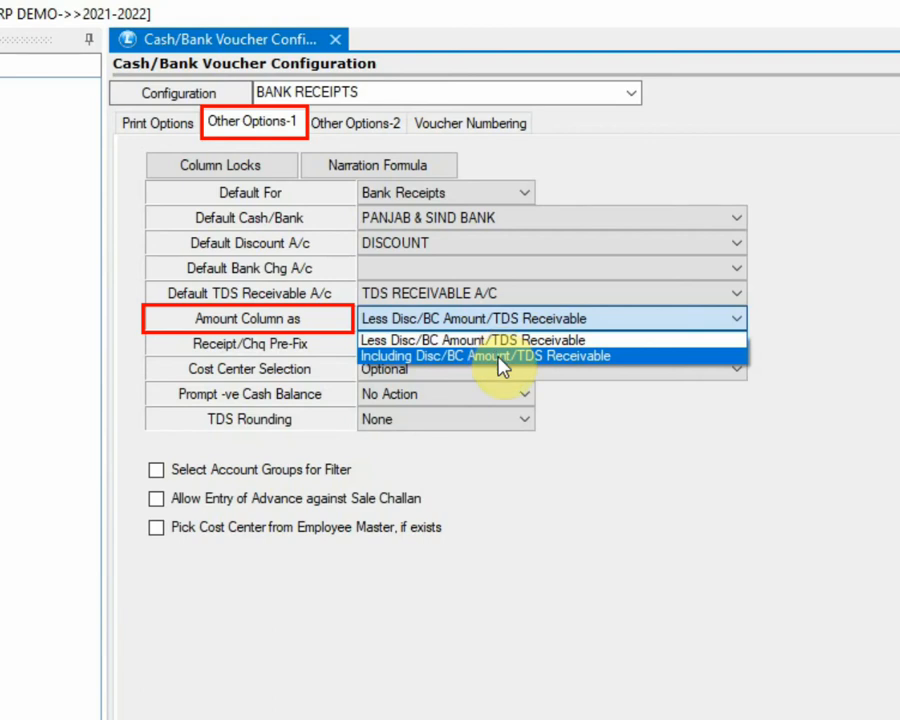
{"action": "left_click", "coordinate": [498, 358]}
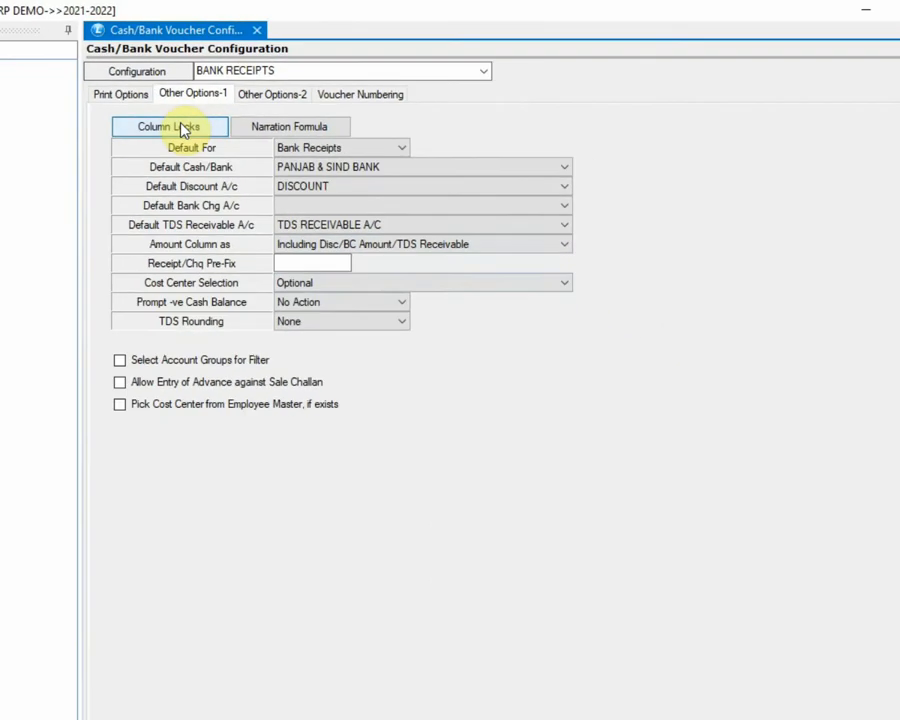
Step: Enable TDS RECV ACT-UNLOCK in the column locks and save the BANK RECEIPTS configuration
{"action": "left_click", "coordinate": [183, 128]}
{"action": "scroll", "coordinate": [550, 400], "scroll_direction": "down", "scroll_amount": 1}
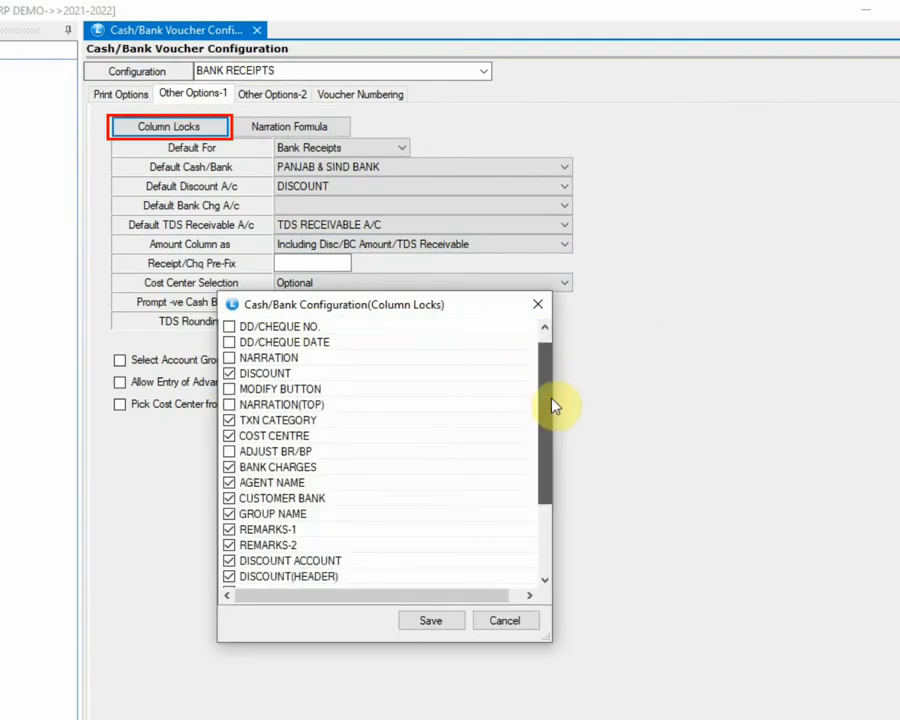
{"action": "left_click_drag", "start_coordinate": [555, 405], "coordinate": [546, 527]}
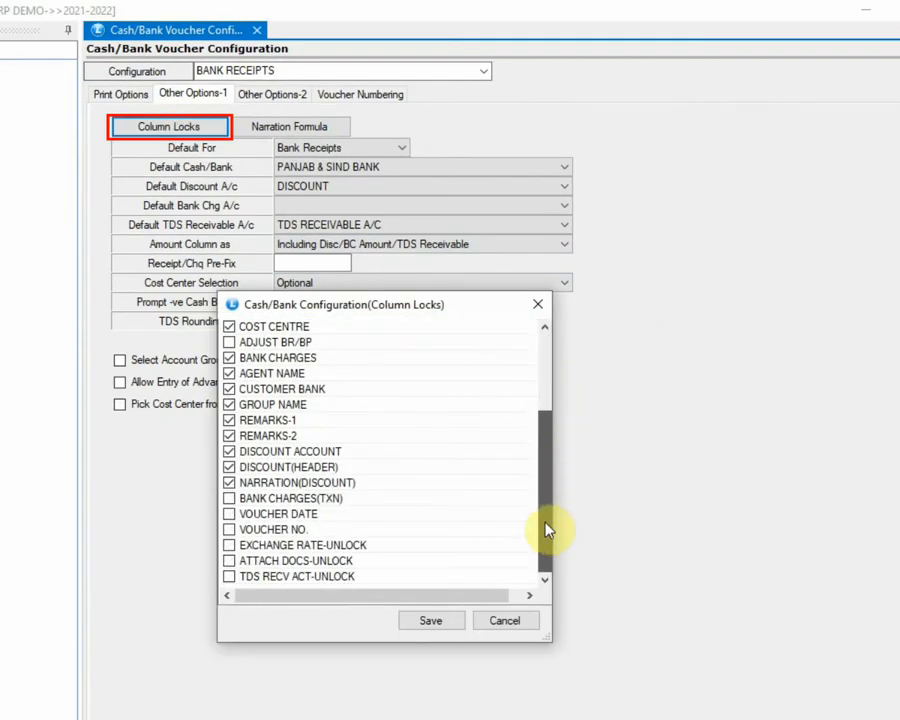
{"action": "left_click", "coordinate": [233, 579]}
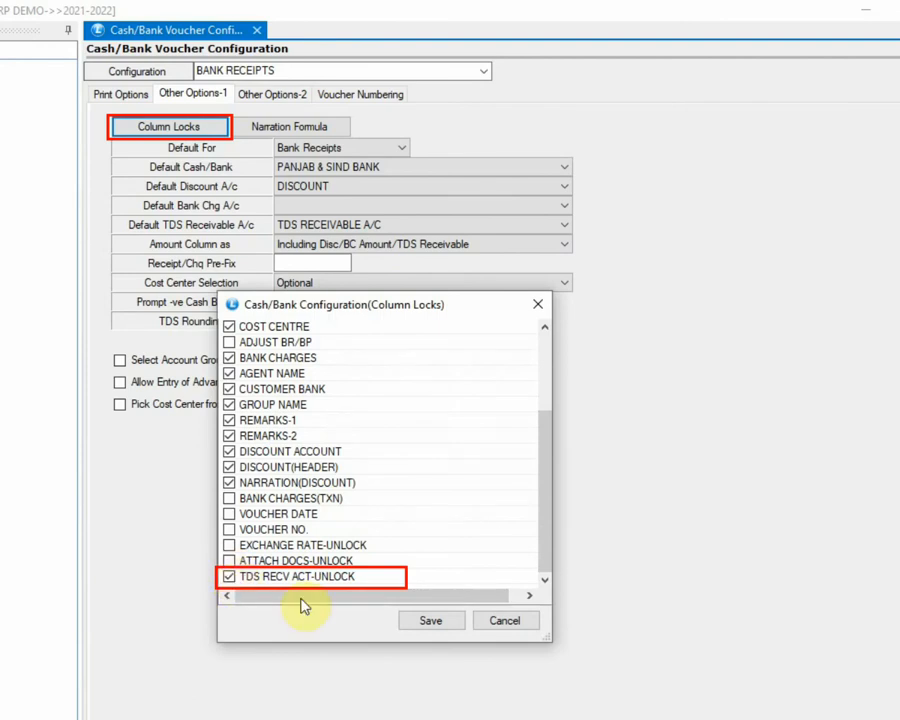
{"action": "left_click", "coordinate": [420, 624]}
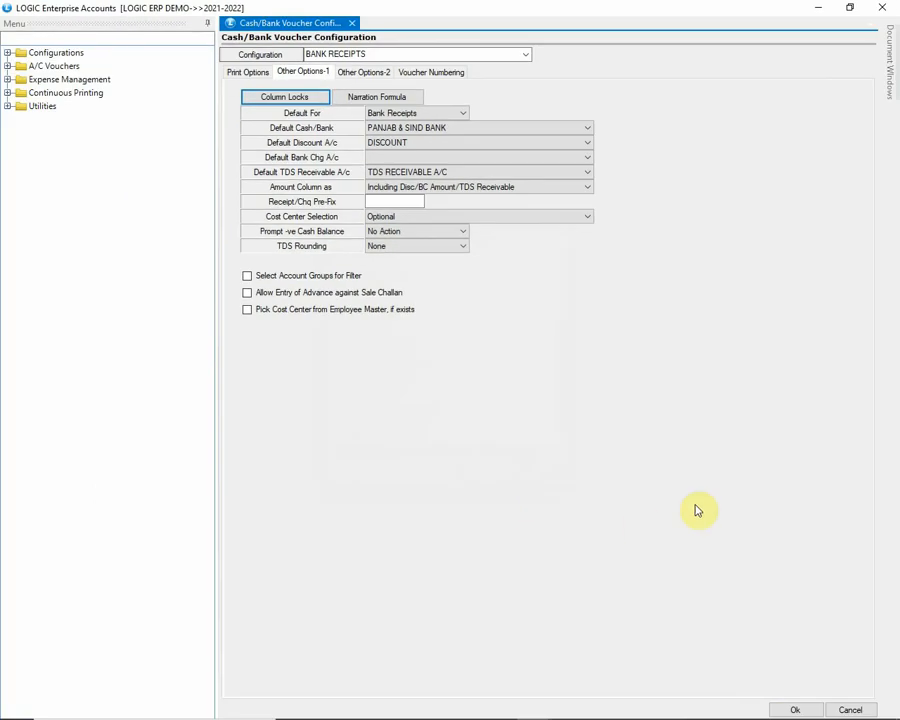
{"action": "left_click", "coordinate": [793, 709]}
{"action": "left_click", "coordinate": [426, 414]}
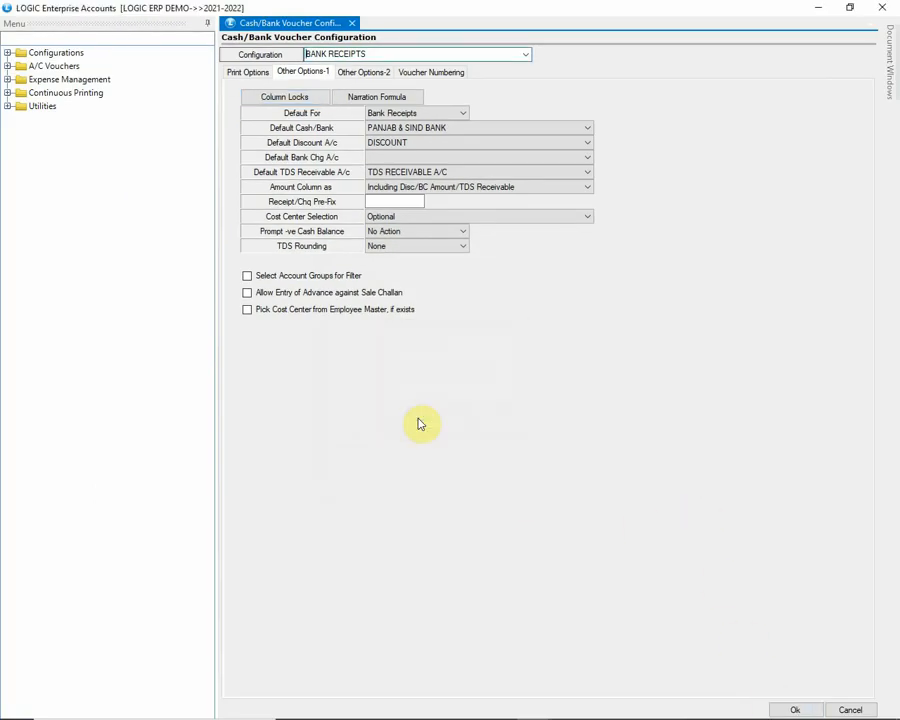
Step: Open a Bank Receipts voucher, keep TDS RECEIVABLE A/C as its TDS receivable account and proceed to the entry grid
{"action": "left_click", "coordinate": [7, 66]}
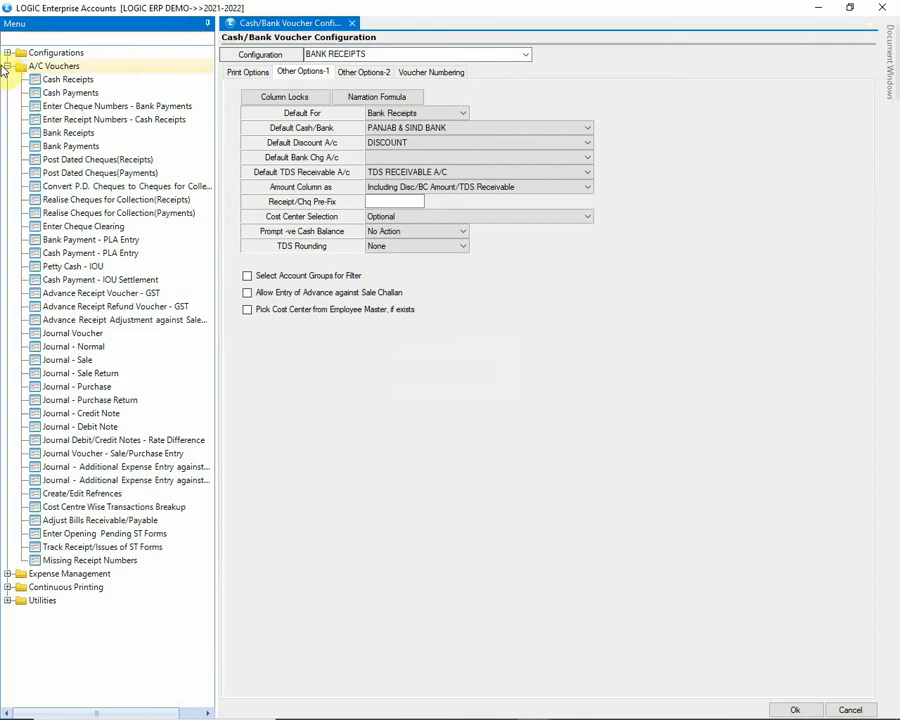
{"action": "left_click", "coordinate": [98, 132]}
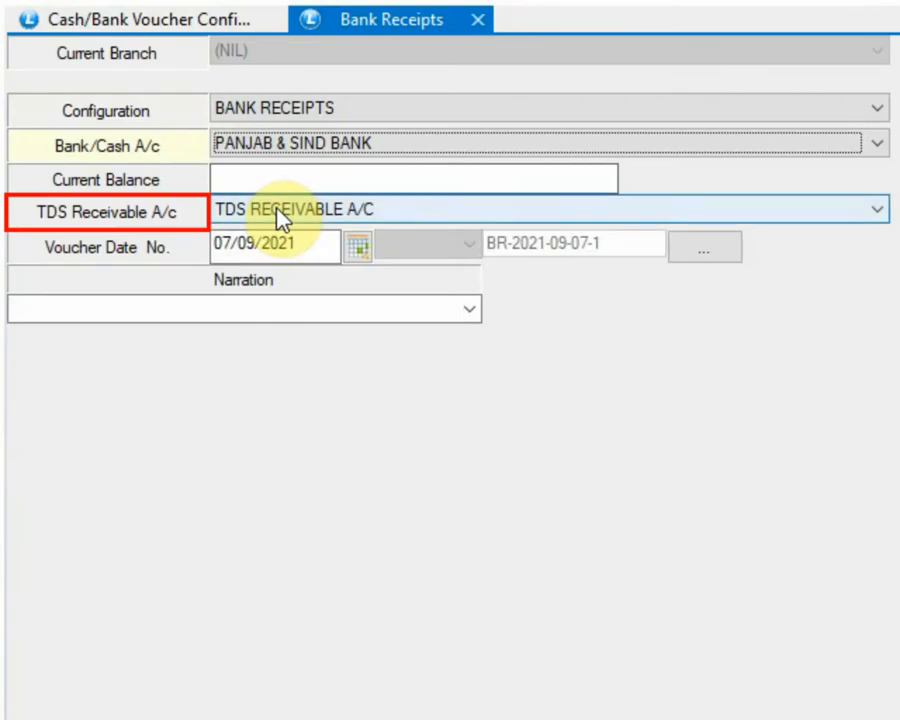
{"action": "left_click", "coordinate": [383, 216]}
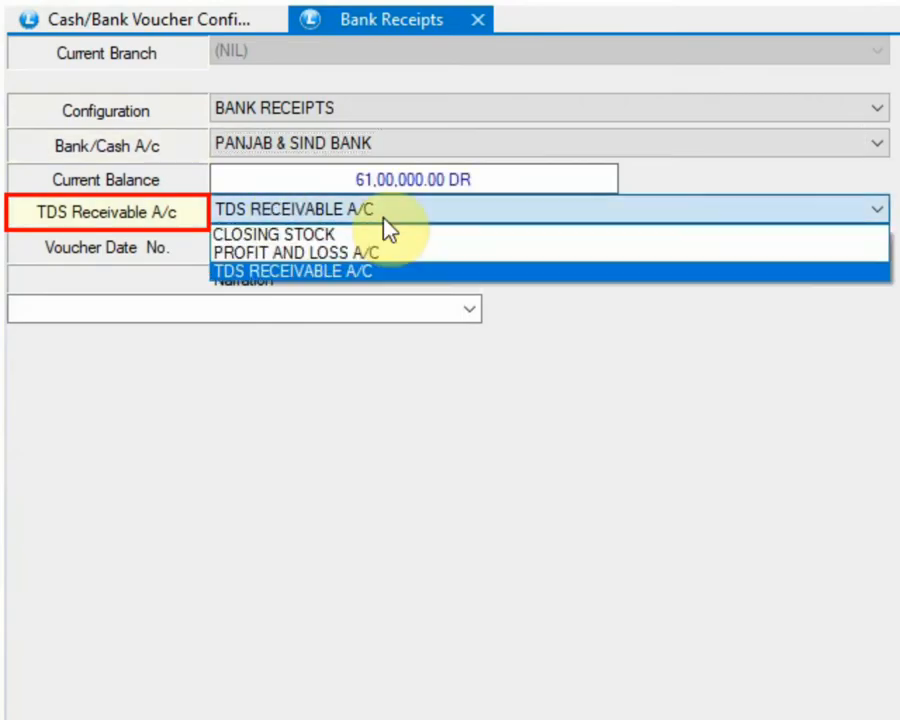
{"action": "left_click", "coordinate": [383, 218]}
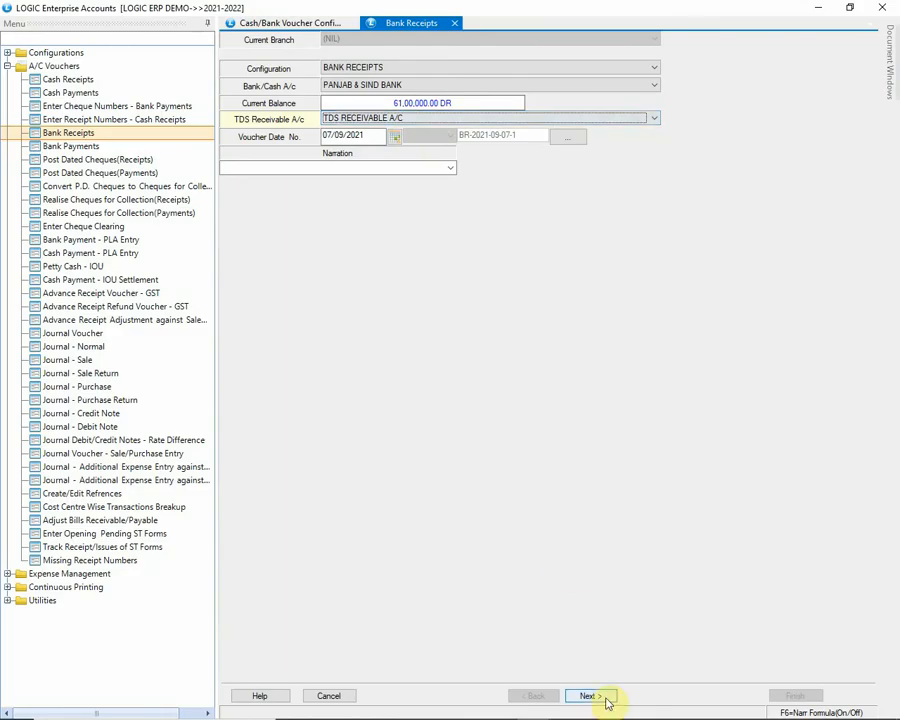
{"action": "left_click", "coordinate": [604, 700]}
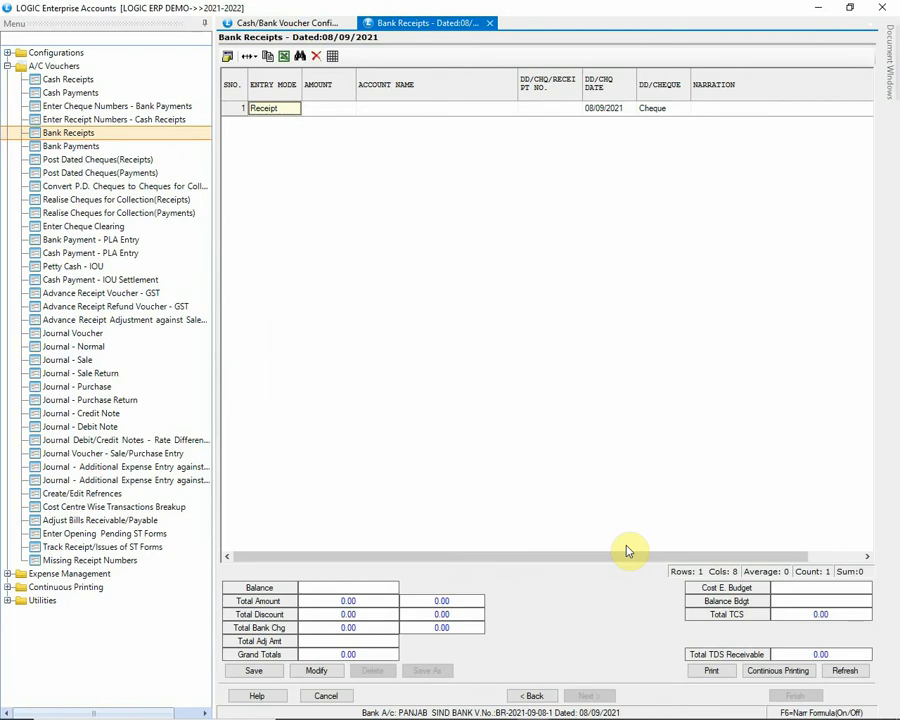
Step: Enable the TDS RECEIVABLE column in the voucher grid's column attributes and list only the selected columns
{"action": "left_click", "coordinate": [229, 57]}
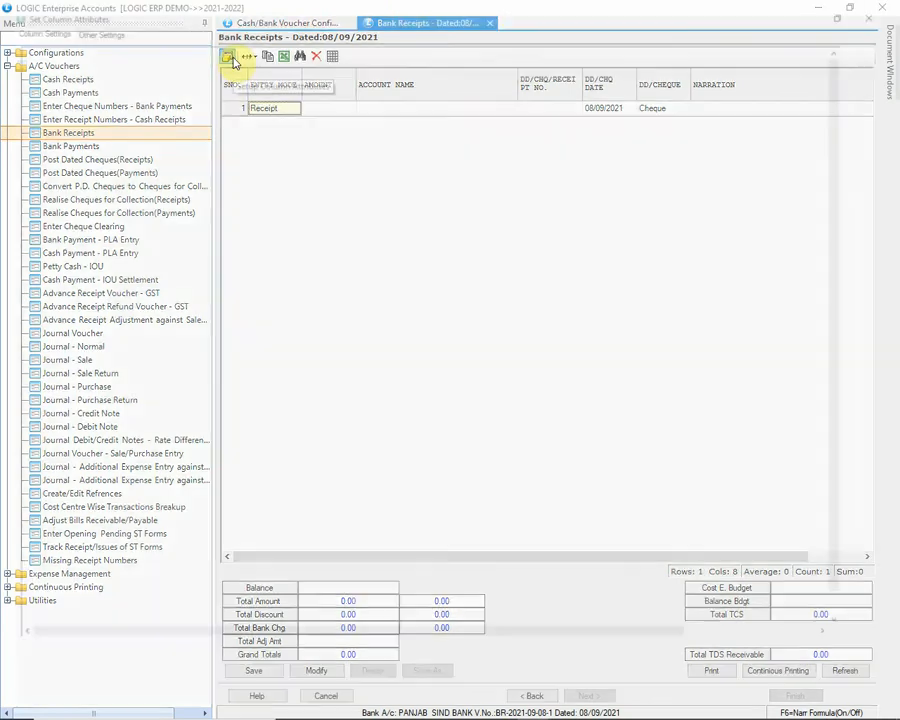
{"action": "scroll", "coordinate": [846, 142], "scroll_direction": "down", "scroll_amount": 1}
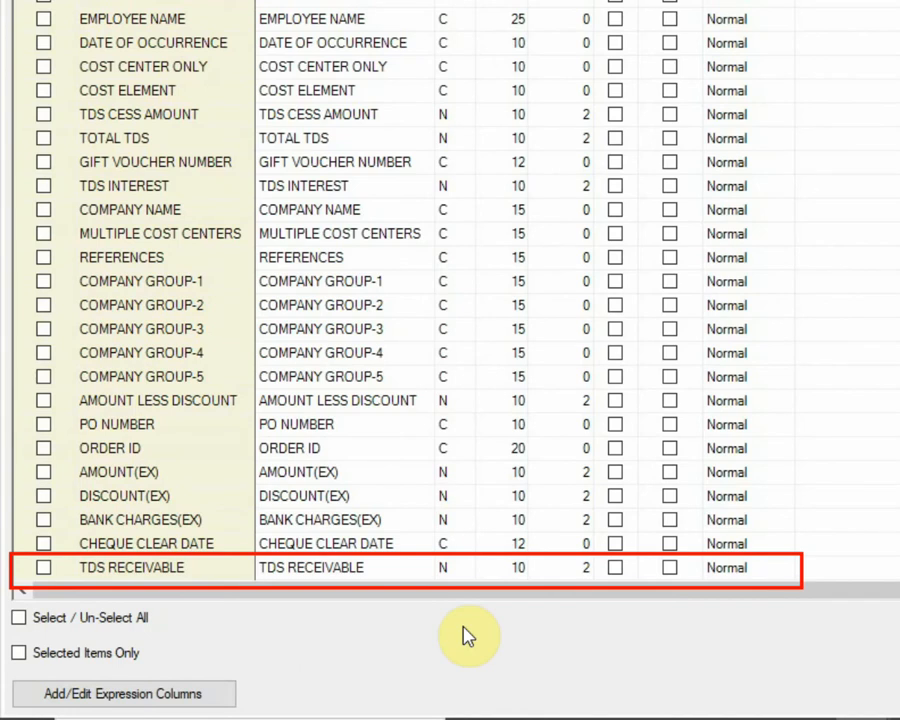
{"action": "left_click", "coordinate": [43, 567]}
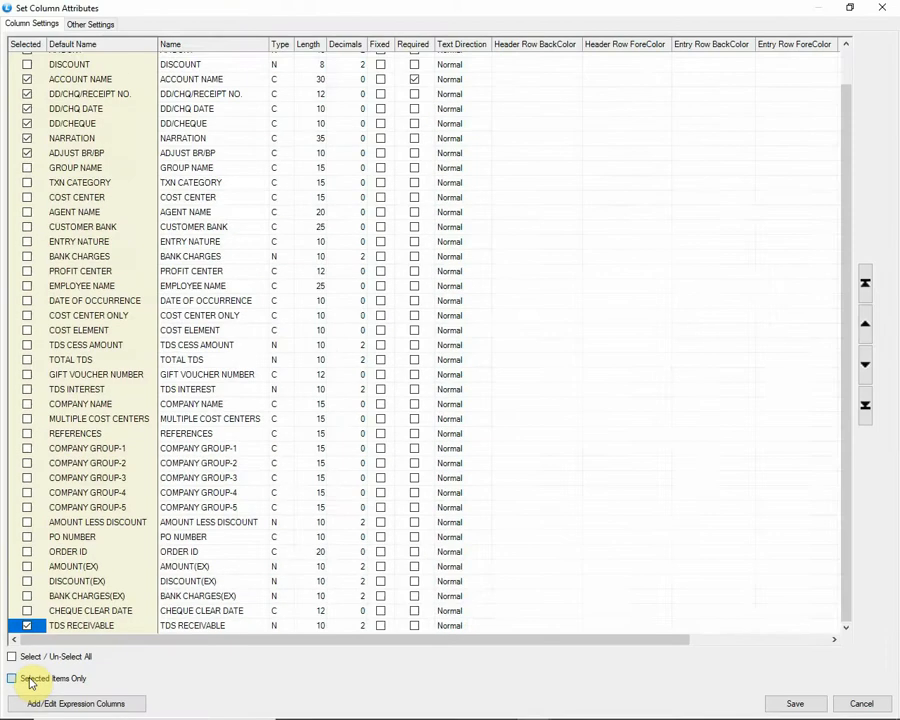
{"action": "left_click", "coordinate": [31, 681]}
Step: Move the TDS RECEIVABLE column up to directly after AMOUNT and save the column changes
{"action": "left_click", "coordinate": [122, 193]}
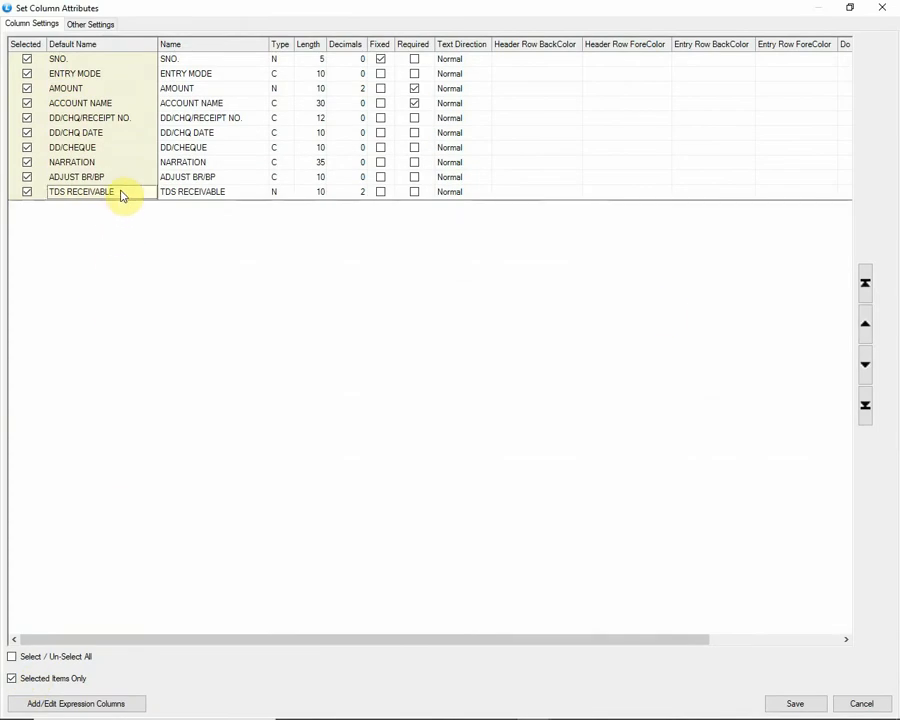
{"action": "left_click", "coordinate": [865, 324]}
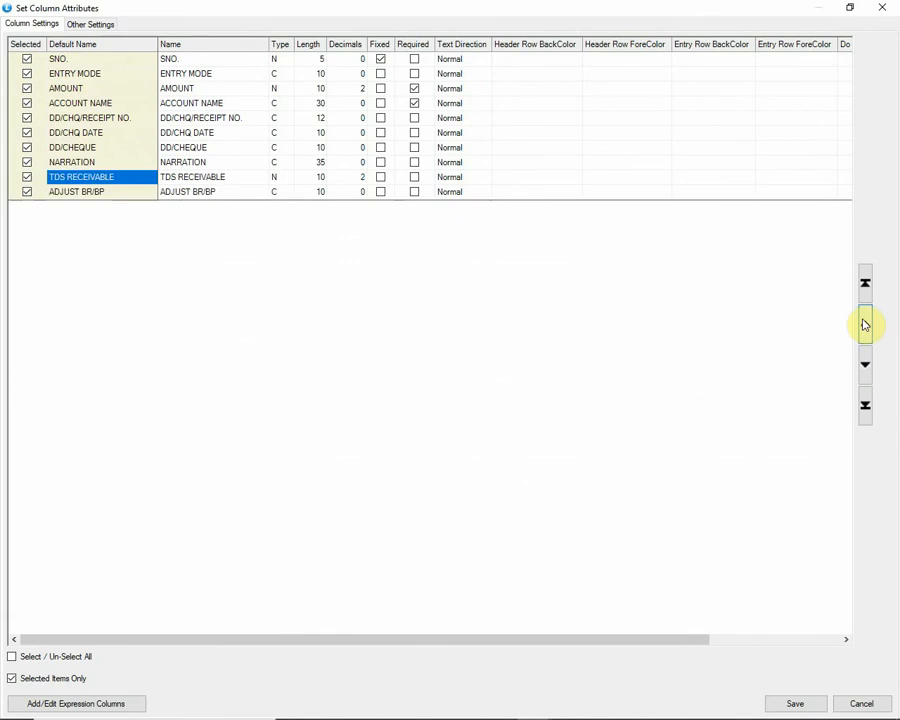
{"action": "left_click", "coordinate": [865, 324]}
{"action": "left_click", "coordinate": [865, 324]}
{"action": "left_click", "coordinate": [865, 324]}
{"action": "left_click", "coordinate": [865, 324]}
{"action": "left_click", "coordinate": [865, 324]}
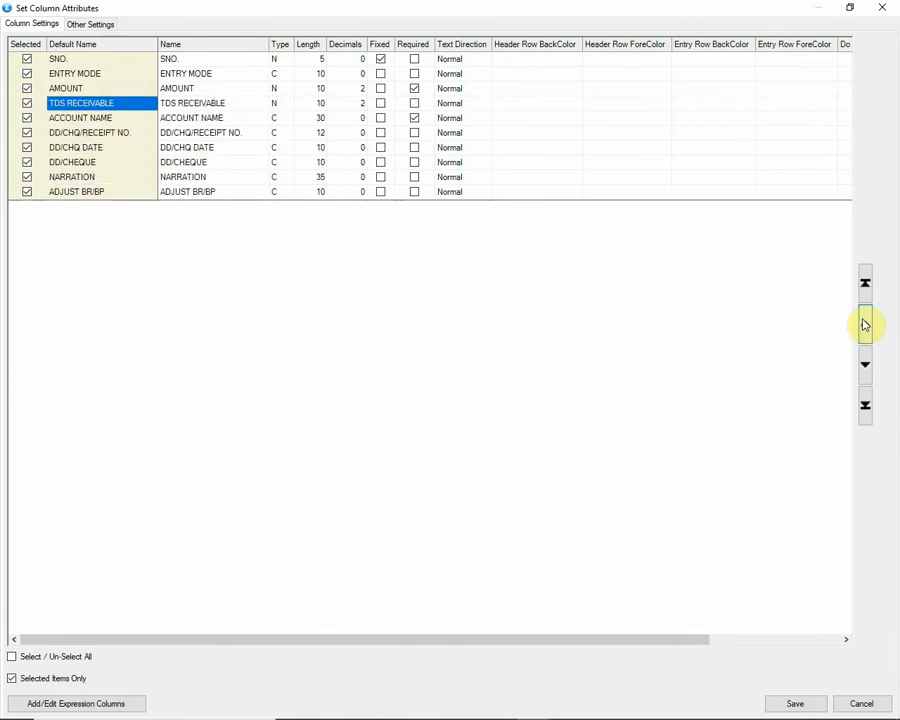
{"action": "left_click", "coordinate": [795, 703]}
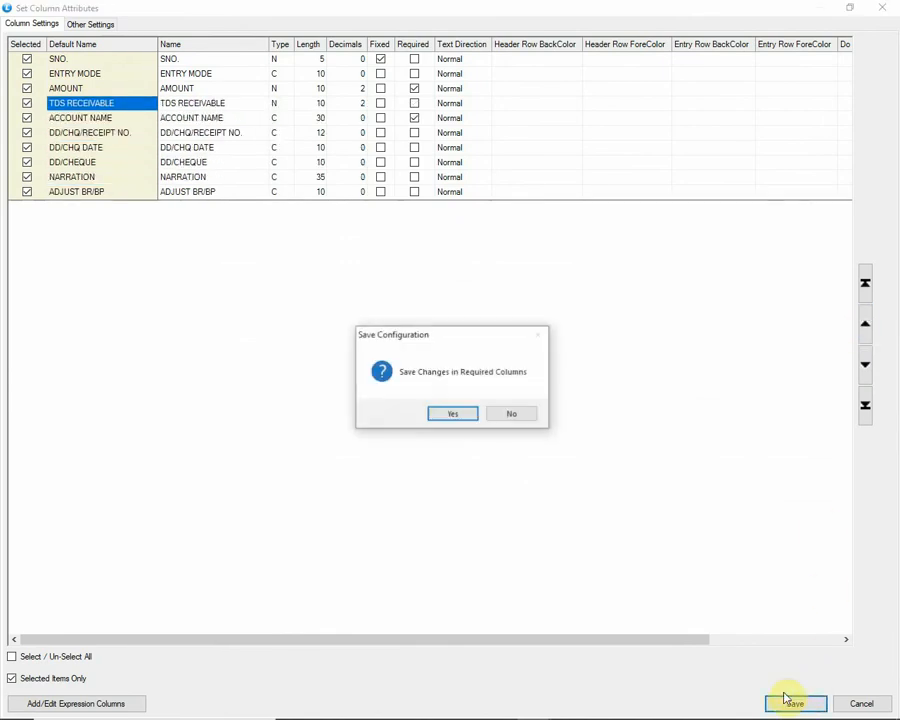
{"action": "left_click", "coordinate": [455, 414]}
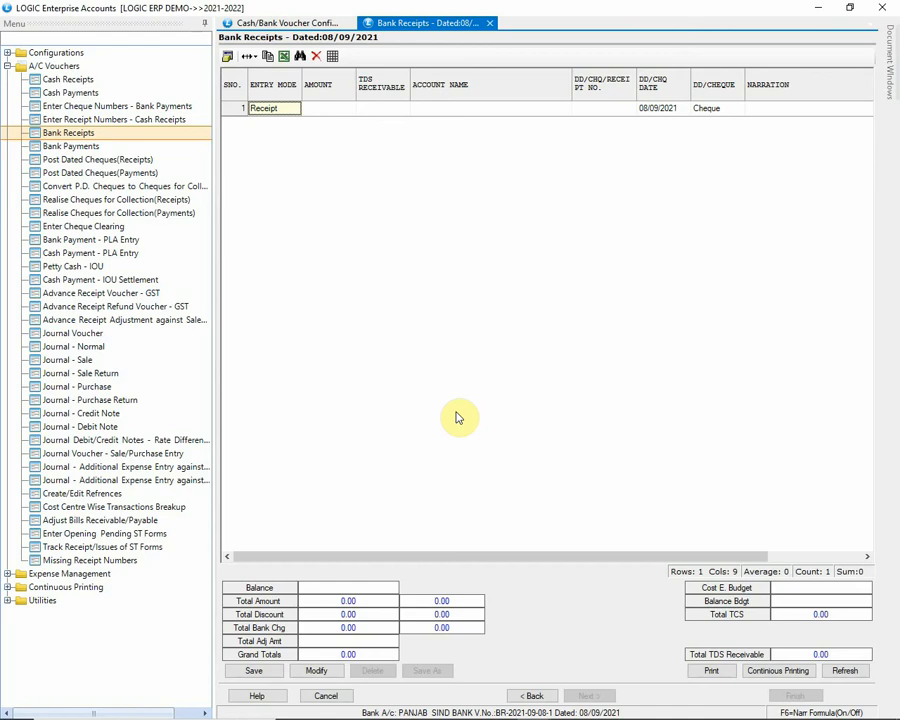
Step: Enter a receipt row with amount 12000, TDS receivable 2000 and account LOGIC DEMO RETAILER
{"action": "key", "text": "Return"}
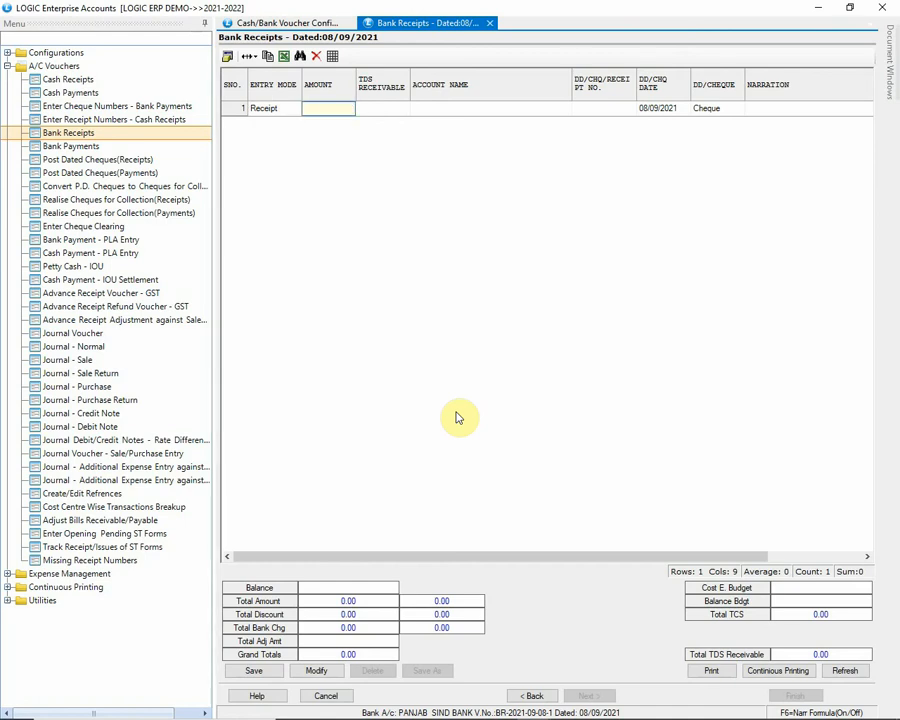
{"action": "type", "text": "120000"}
{"action": "key", "text": "Return"}
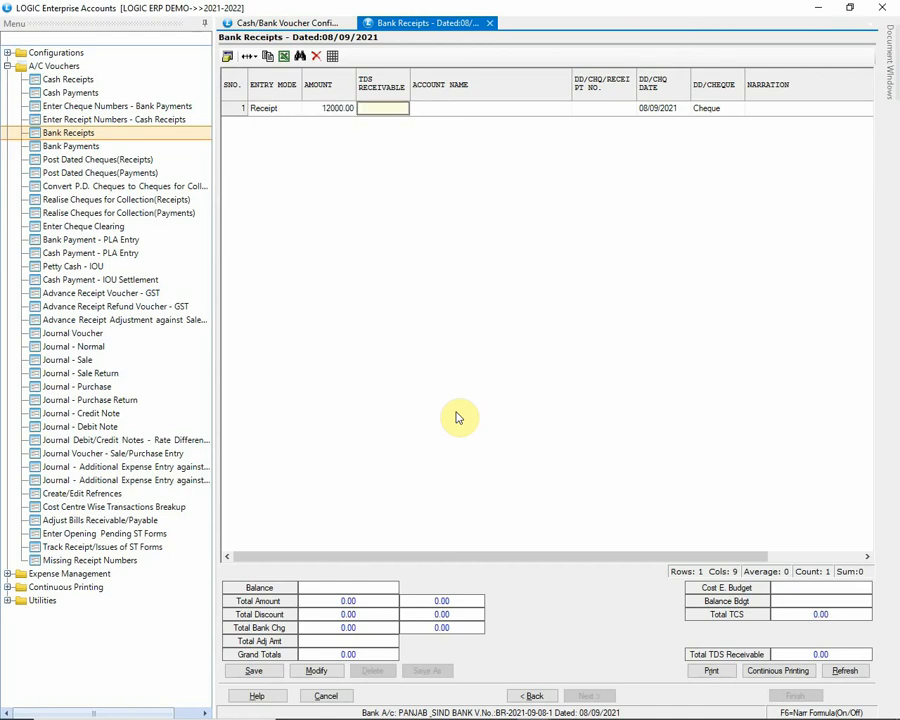
{"action": "type", "text": "2000"}
{"action": "key", "text": "Return"}
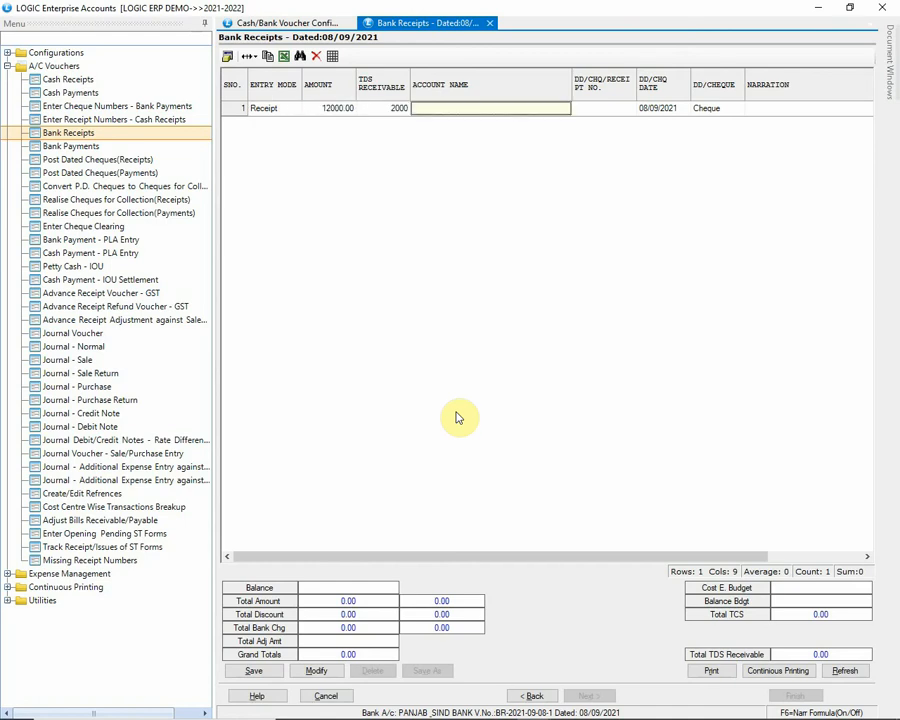
{"action": "type", "text": "LOGI"}
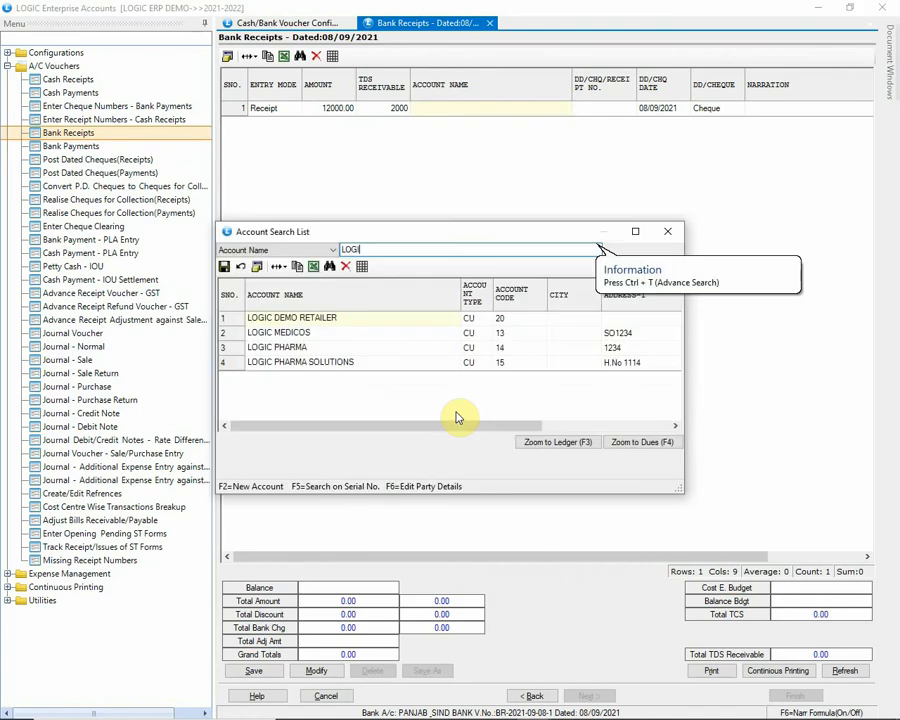
{"action": "key", "text": "Down"}
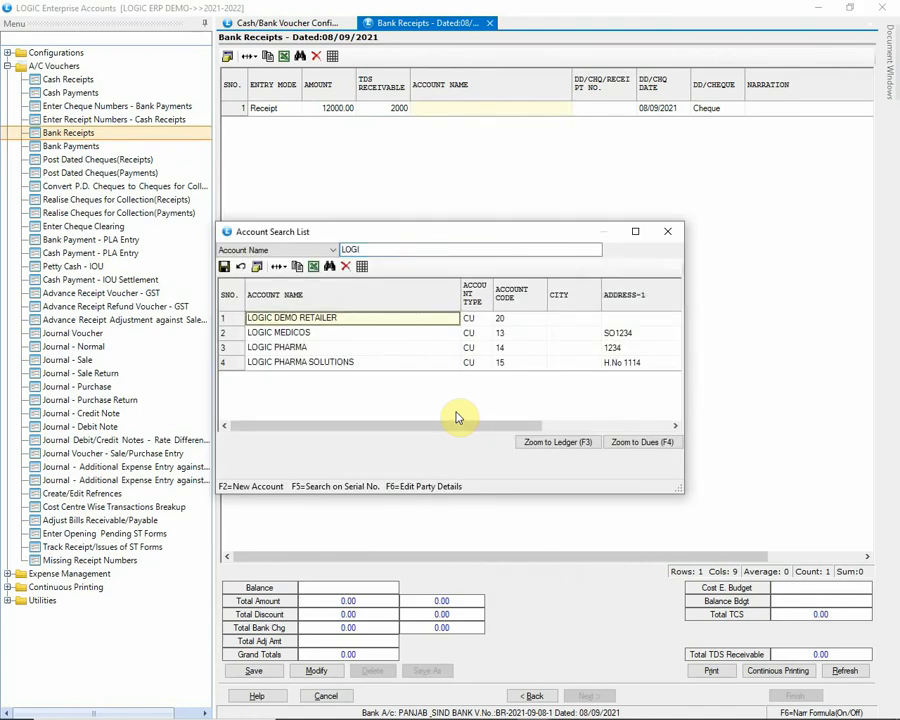
{"action": "key", "text": "Return"}
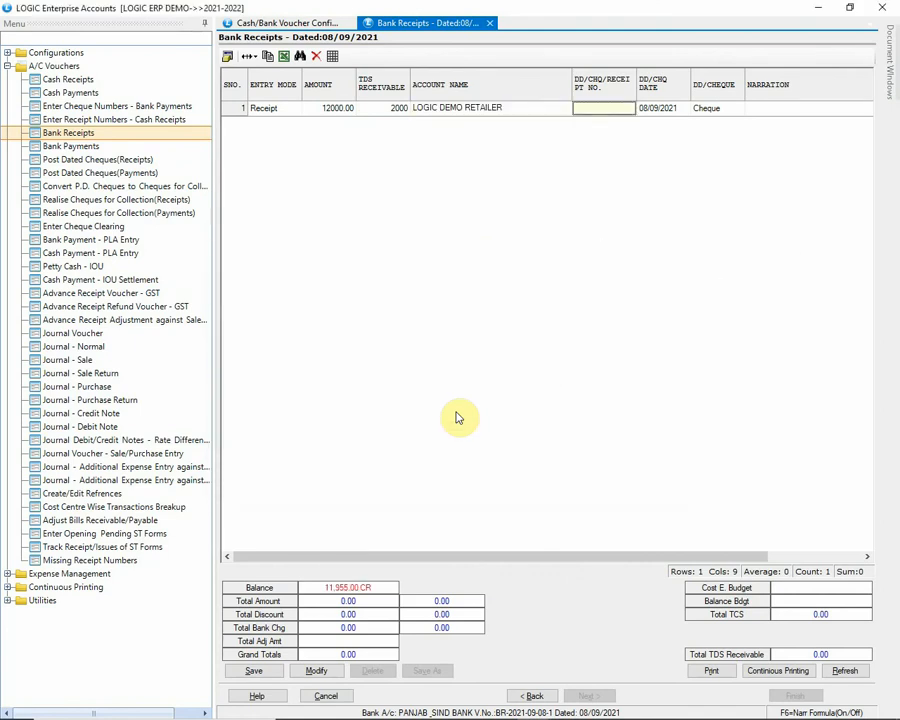
Step: Enter cheque number 123456 for the LOGIC DEMO RETAILER receipt, leave its pending bills unadjusted, and save the voucher
{"action": "type", "text": "123456"}
{"action": "key", "text": "Return"}
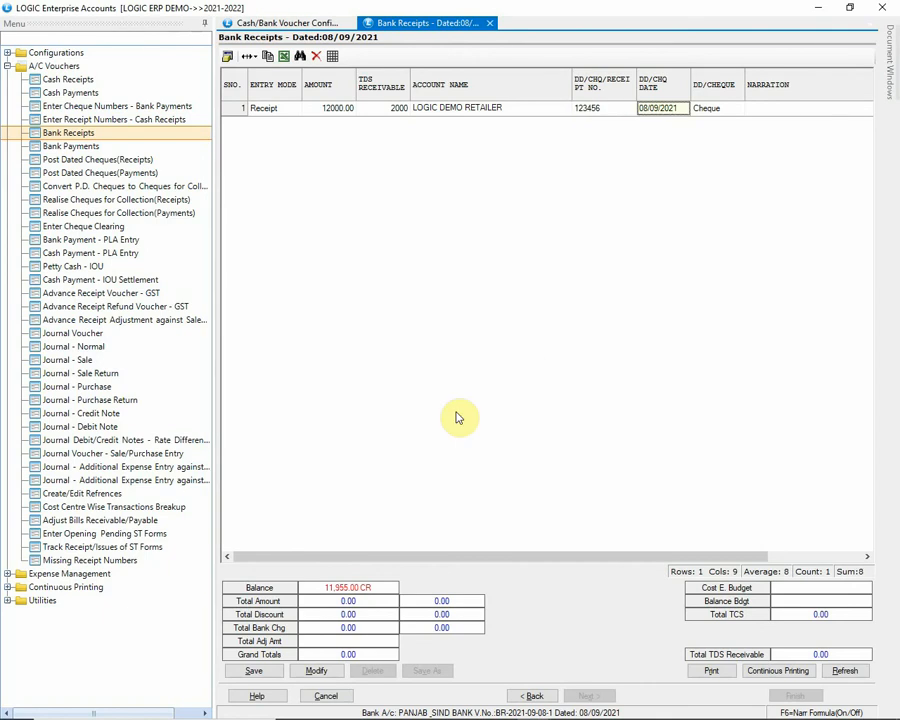
{"action": "key", "text": "Return"}
{"action": "key", "text": "Return"}
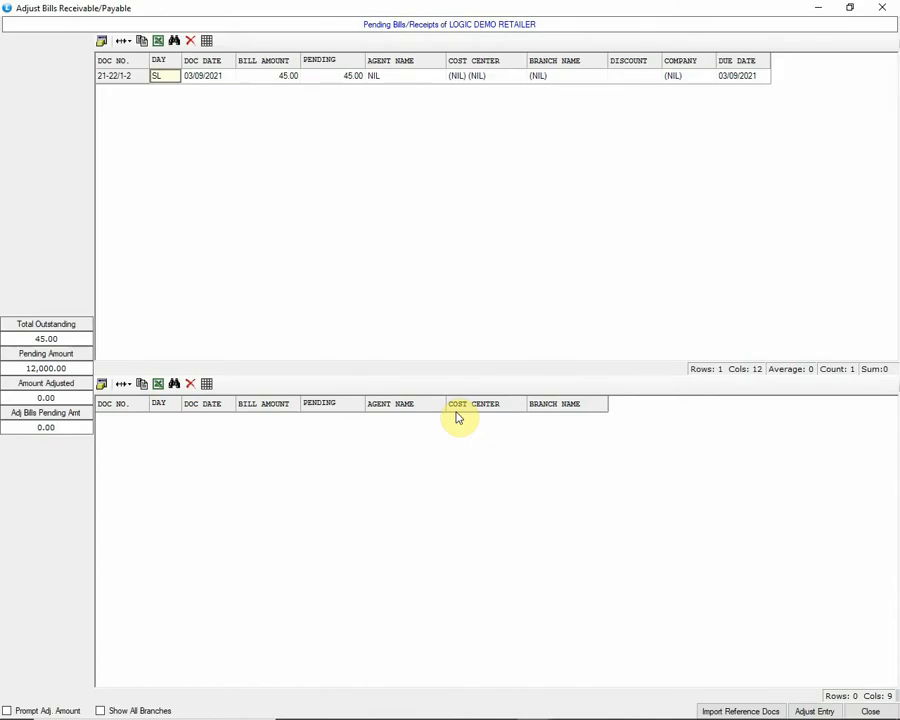
{"action": "left_click", "coordinate": [870, 710]}
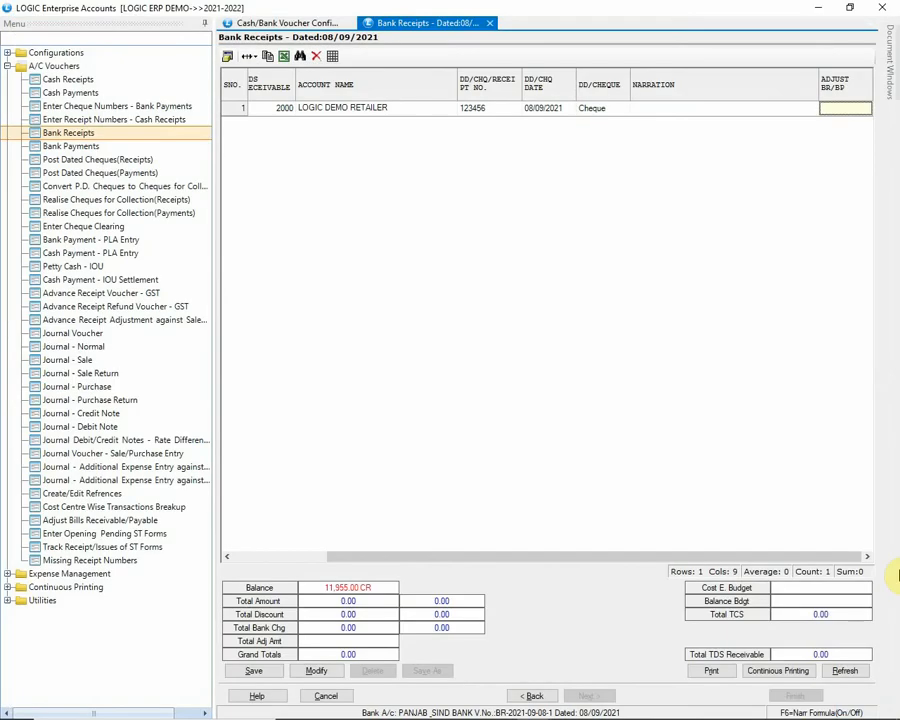
{"action": "key", "text": "Return"}
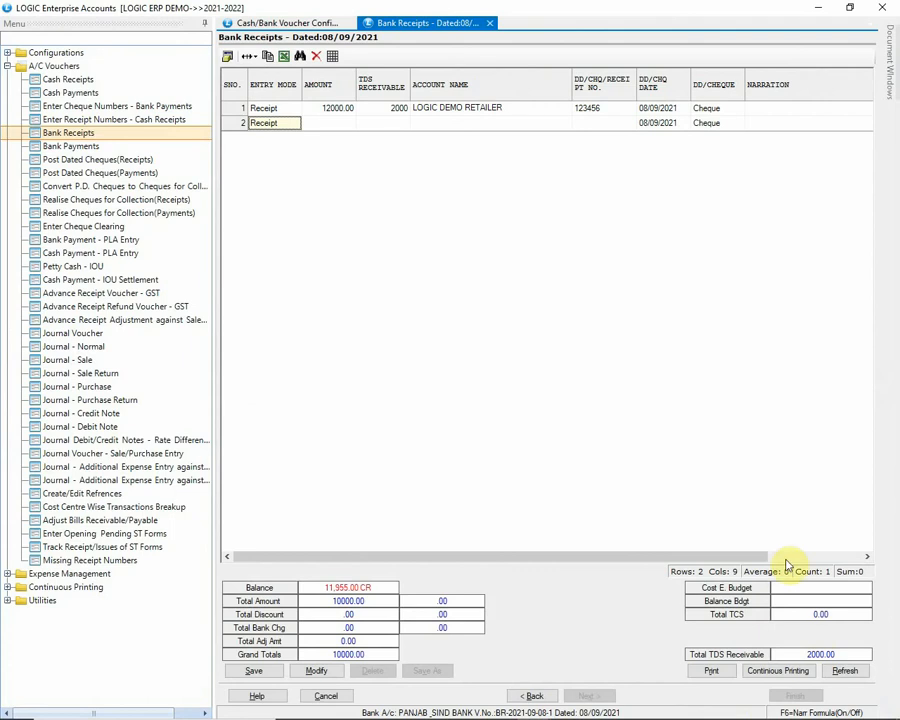
{"action": "left_click", "coordinate": [254, 670]}
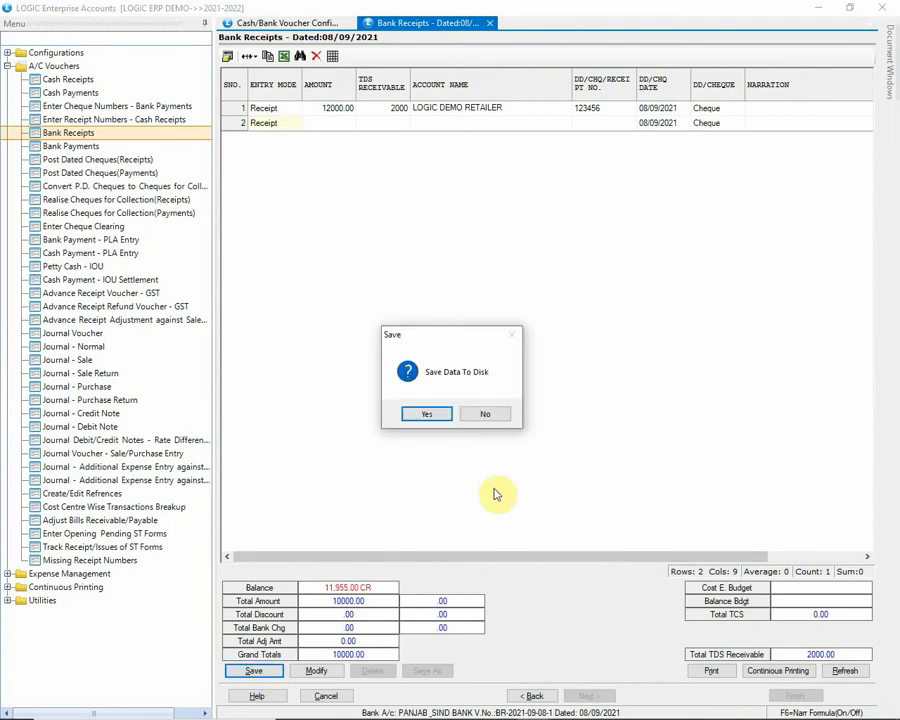
{"action": "left_click", "coordinate": [430, 414]}
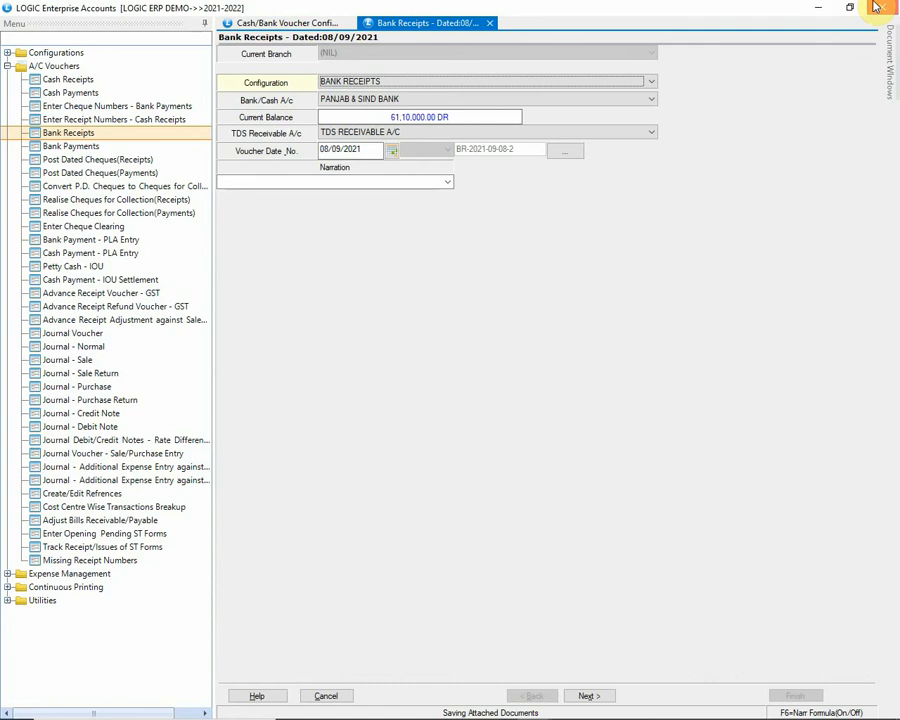
Step: Leave the accounts module and create the Journal financial report with a start date of 06/09/2021
{"action": "left_click", "coordinate": [877, 7]}
{"action": "left_click", "coordinate": [9, 180]}
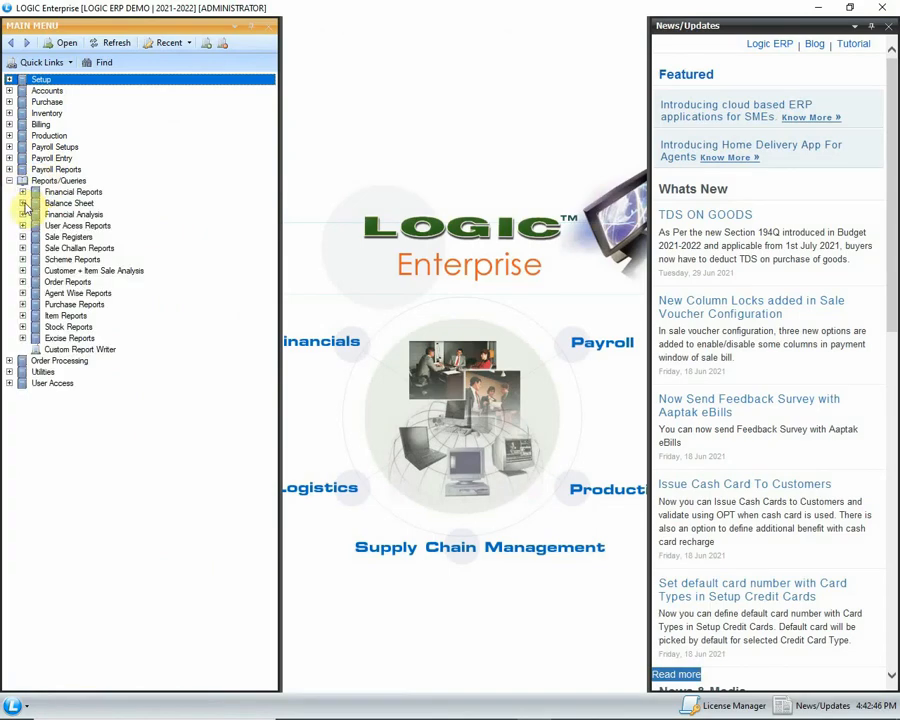
{"action": "left_click", "coordinate": [22, 191]}
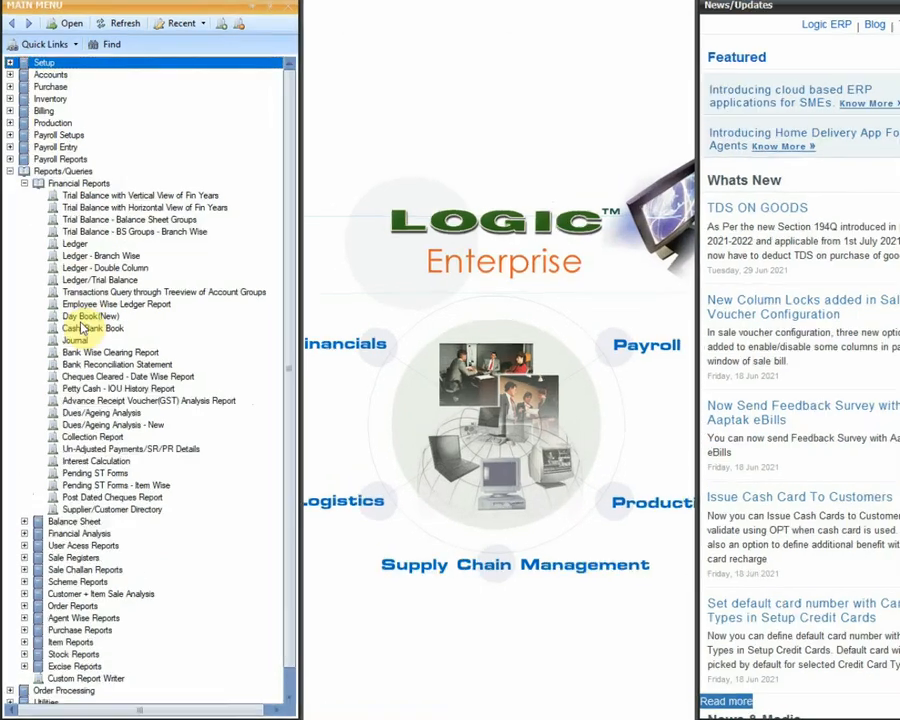
{"action": "left_click", "coordinate": [76, 340]}
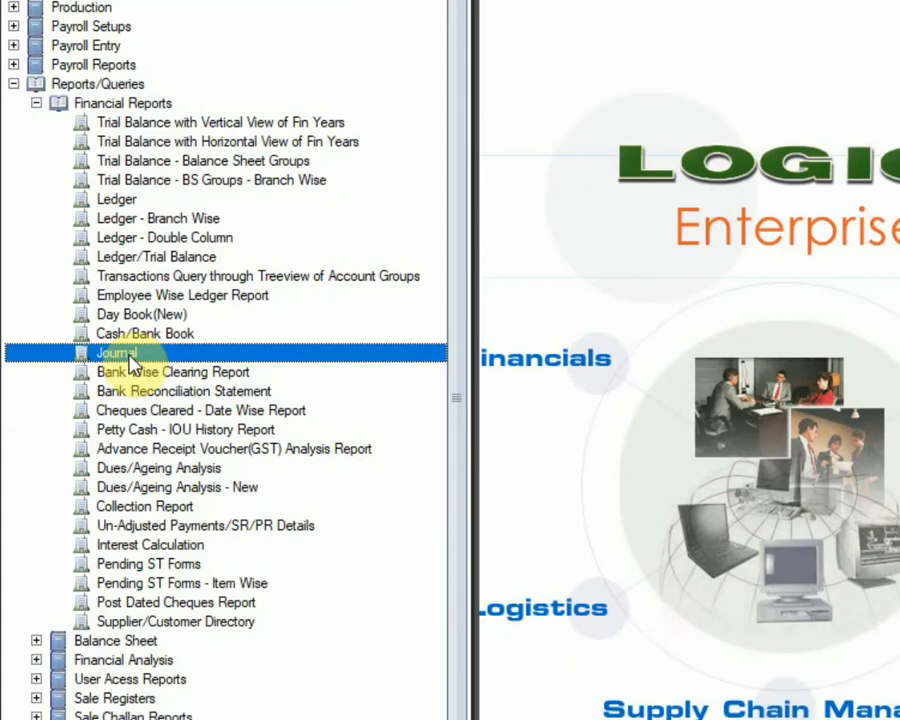
{"action": "double_click", "coordinate": [128, 358]}
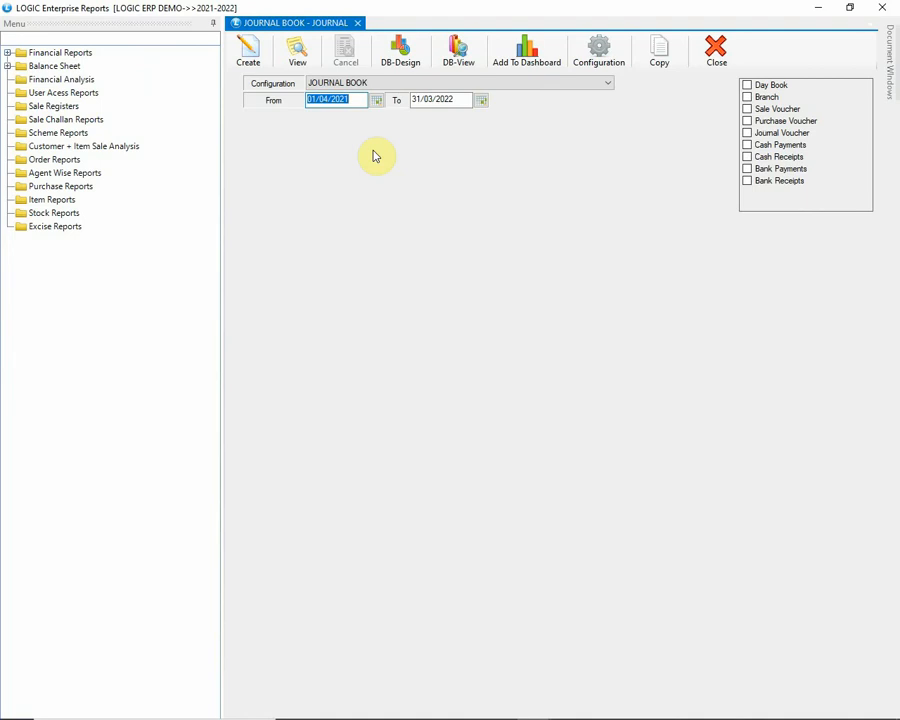
{"action": "type", "text": "06/09/2021"}
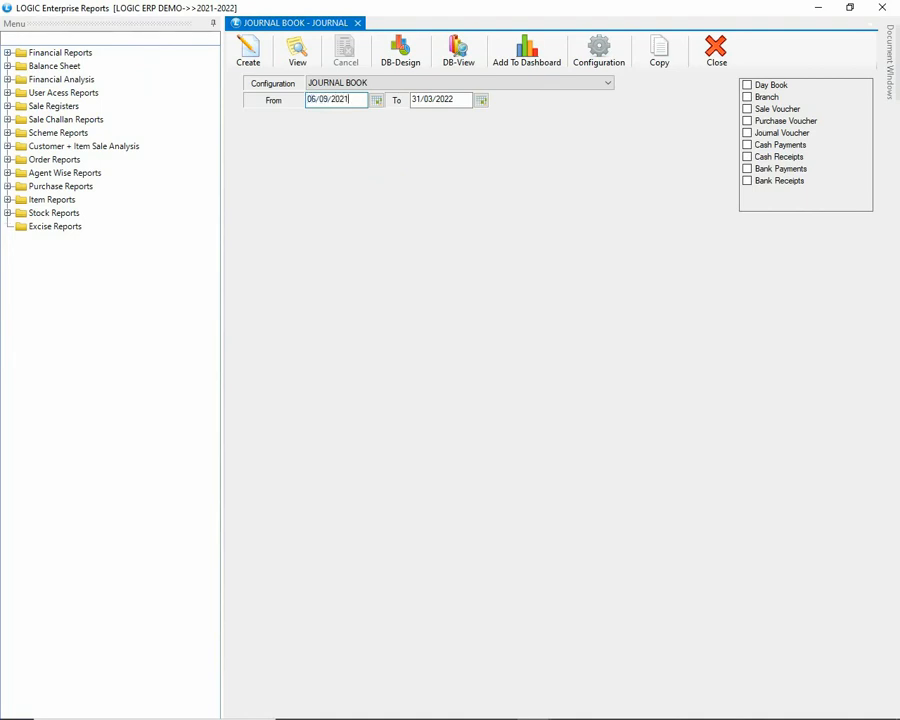
{"action": "left_click", "coordinate": [250, 58]}
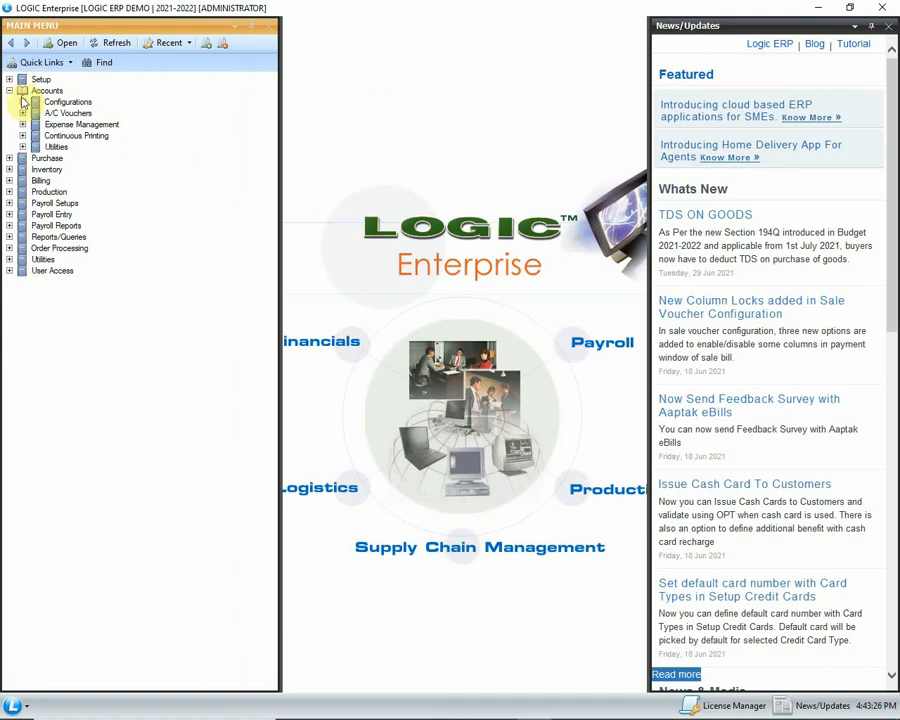
Step: In the Cash/Bank Voucher Configuration for BANK RECEIPTS, set Amount Column as to Less Disc/BC Amount/TDS Receivable and save
{"action": "left_click", "coordinate": [22, 101]}
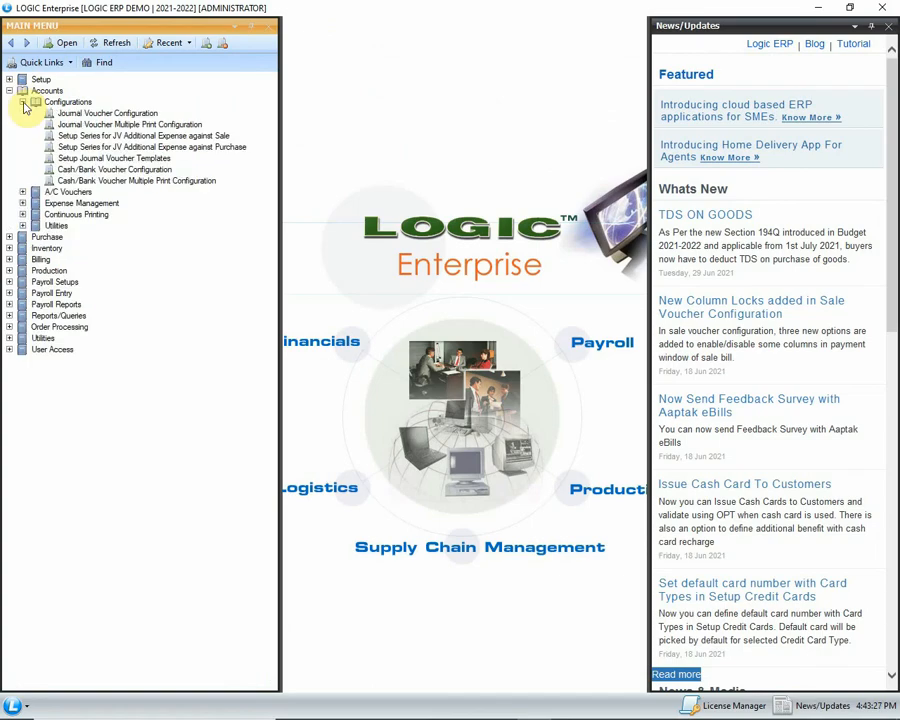
{"action": "left_click", "coordinate": [110, 169]}
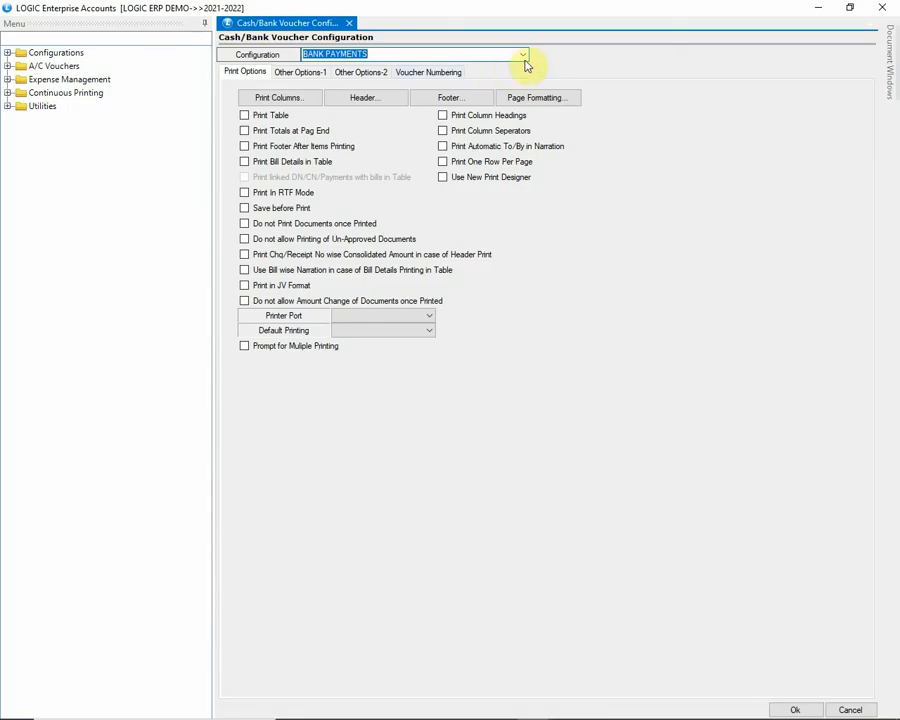
{"action": "left_click", "coordinate": [520, 56]}
{"action": "left_click", "coordinate": [330, 85]}
{"action": "left_click", "coordinate": [287, 79]}
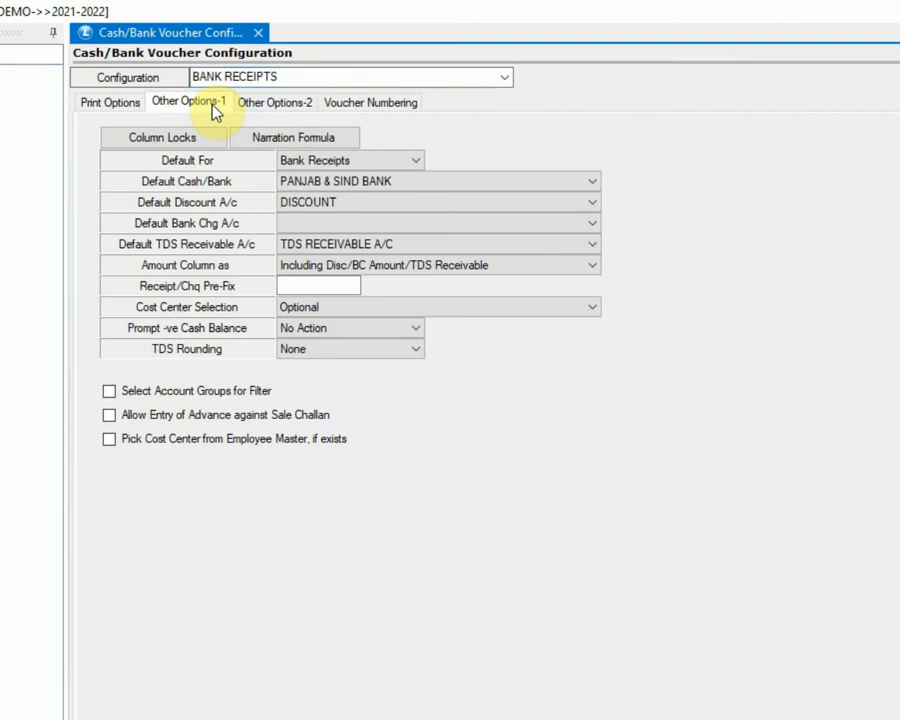
{"action": "left_click", "coordinate": [364, 266]}
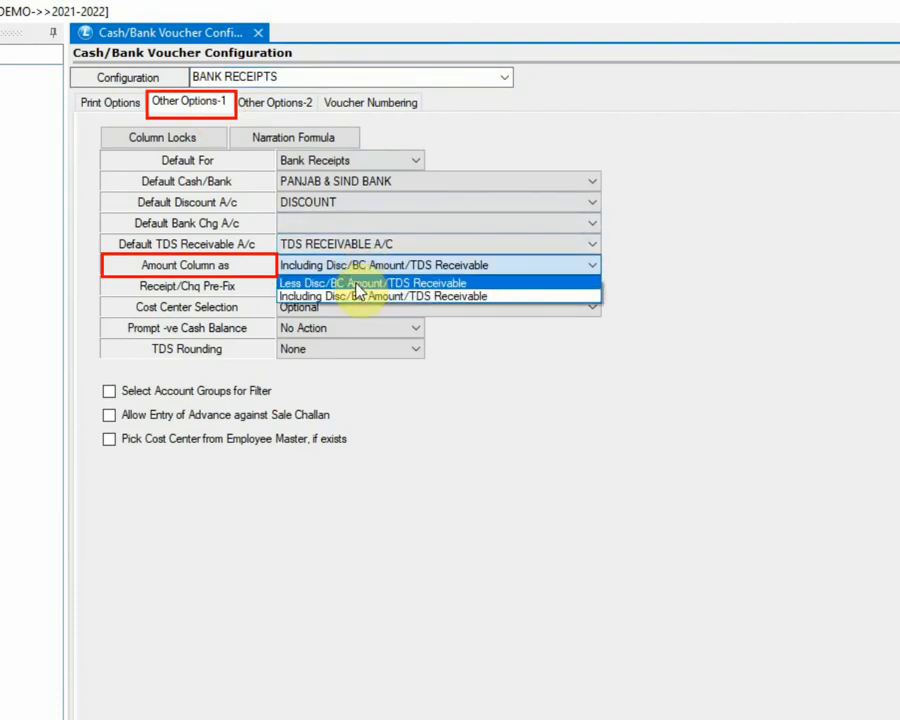
{"action": "left_click", "coordinate": [358, 284]}
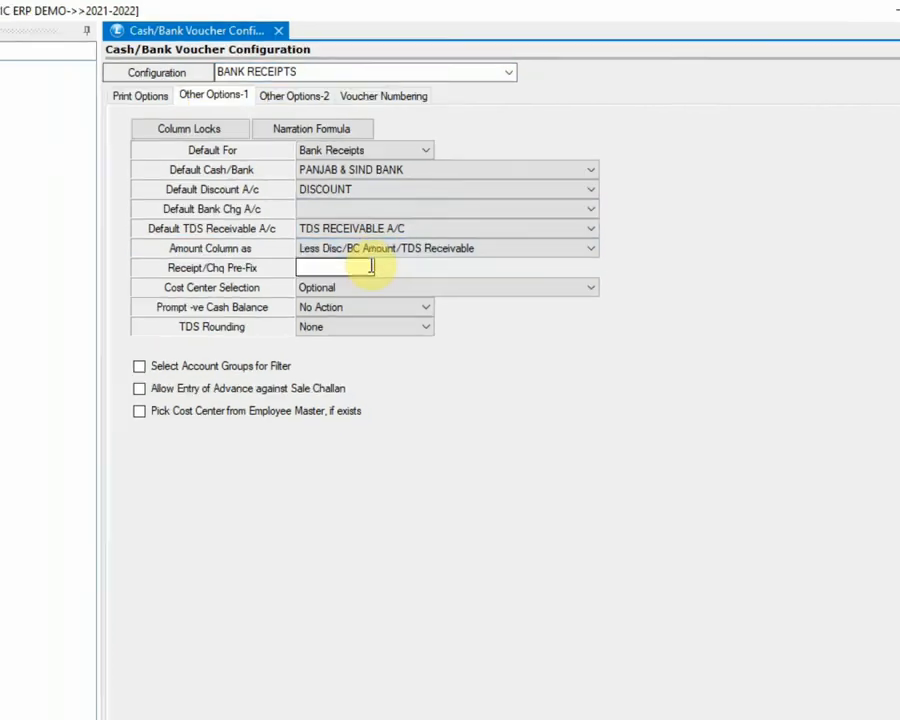
{"action": "left_click", "coordinate": [795, 709]}
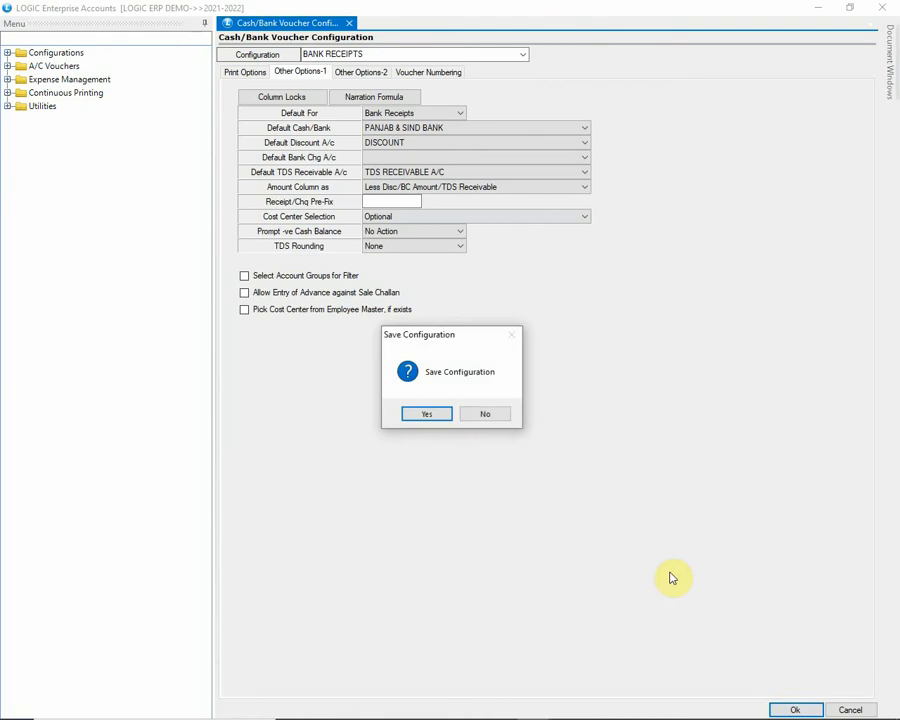
{"action": "left_click", "coordinate": [428, 414]}
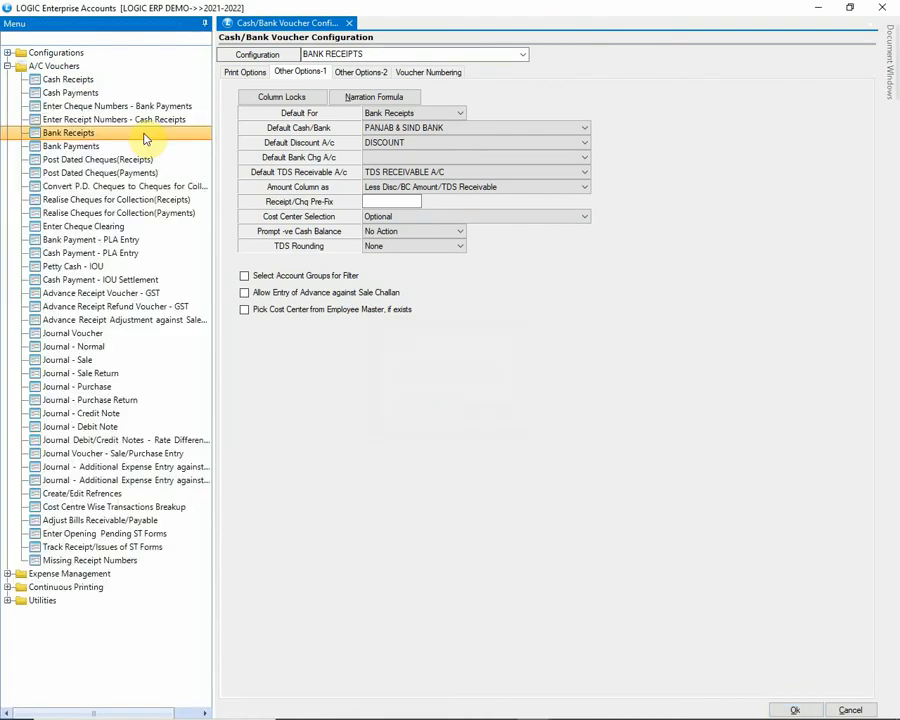
Step: Open a new Bank Receipts voucher, accept its default header values and proceed to the entry grid
{"action": "left_click", "coordinate": [145, 139]}
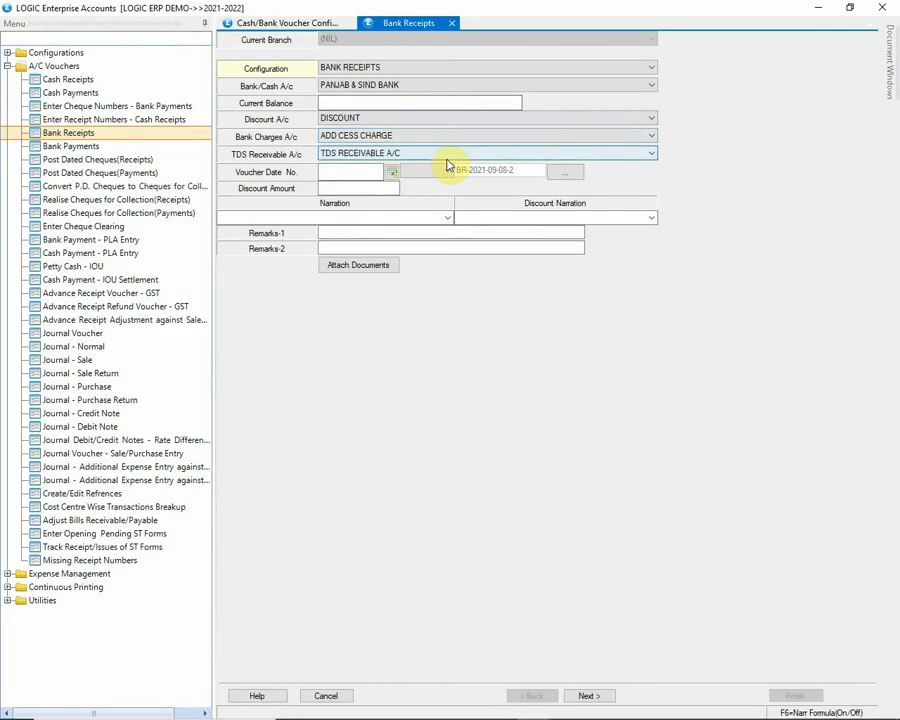
{"action": "key", "text": "Return"}
{"action": "key", "text": "Return"}
{"action": "key", "text": "Return"}
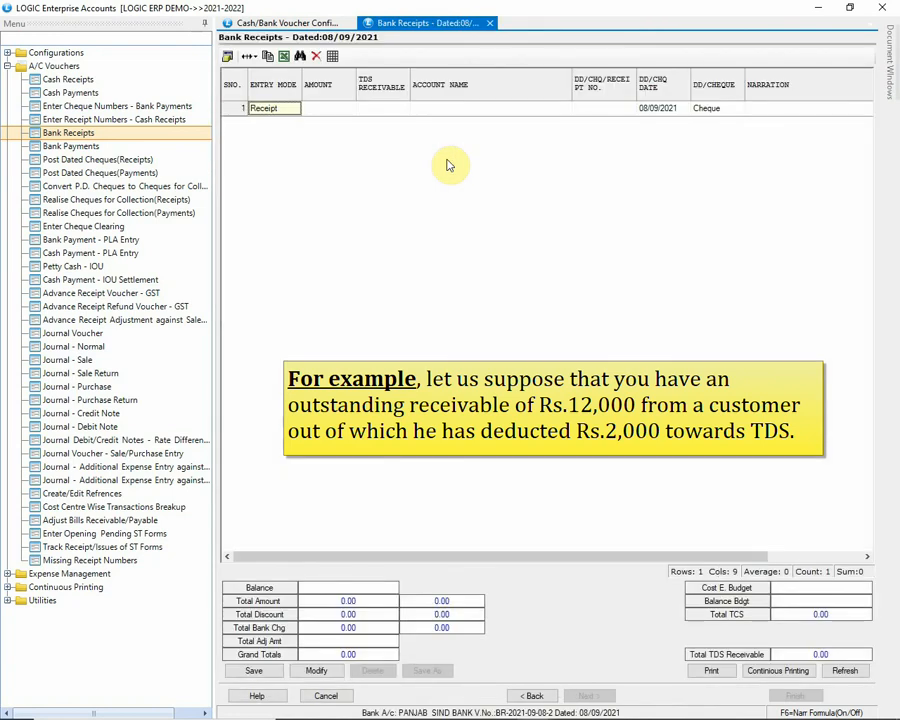
Step: Enter a receipt row with amount 10000, TDS receivable 2000 and account LOGIC PHARMA SOLUTIONS
{"action": "key", "text": "Return"}
{"action": "type", "text": "100000"}
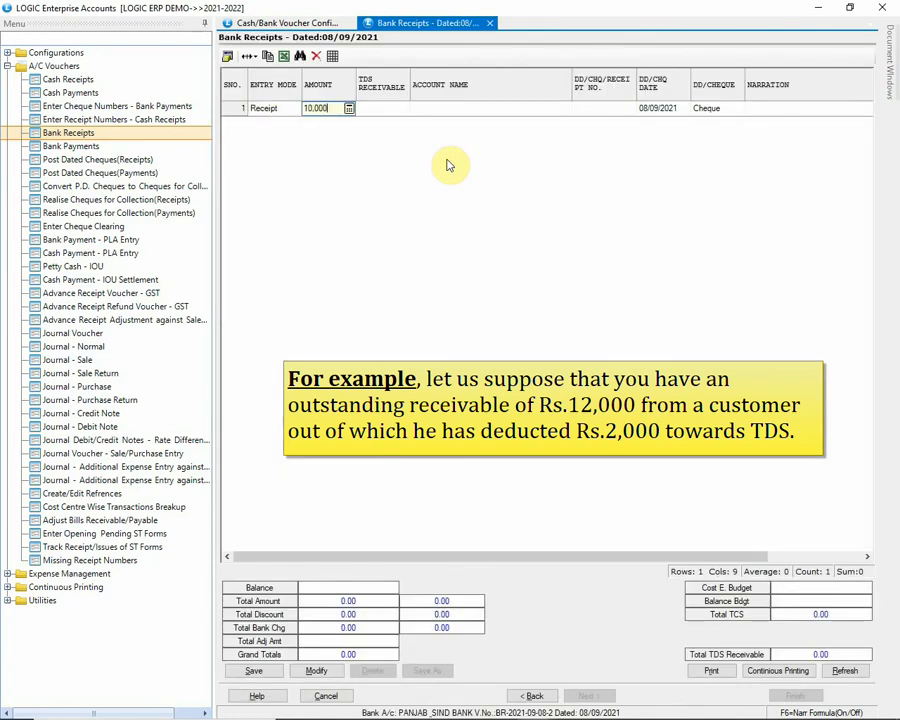
{"action": "key", "text": "Return"}
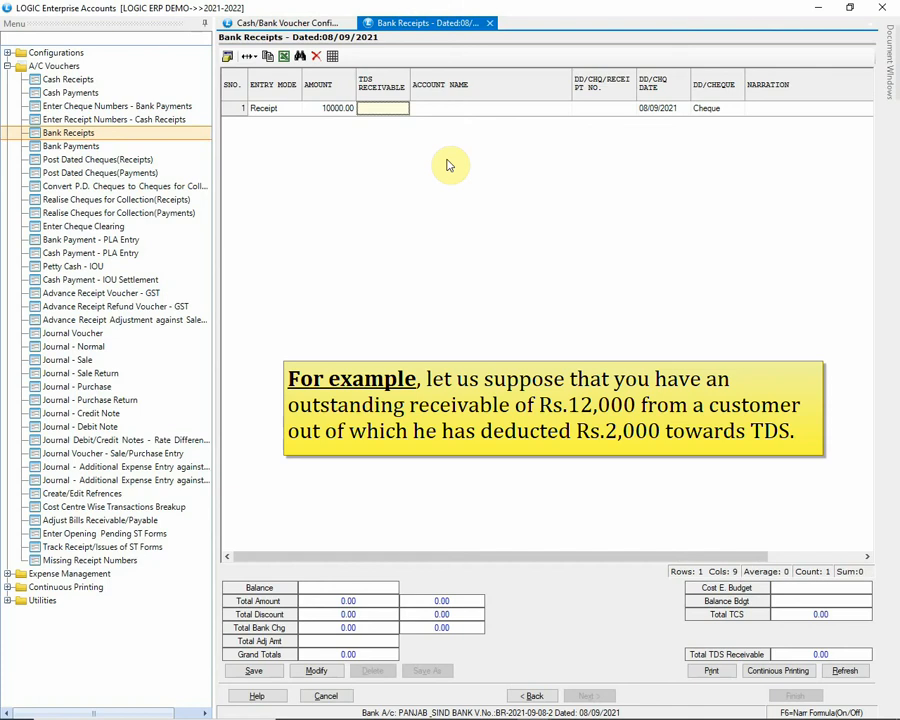
{"action": "type", "text": "2000"}
{"action": "key", "text": "Return"}
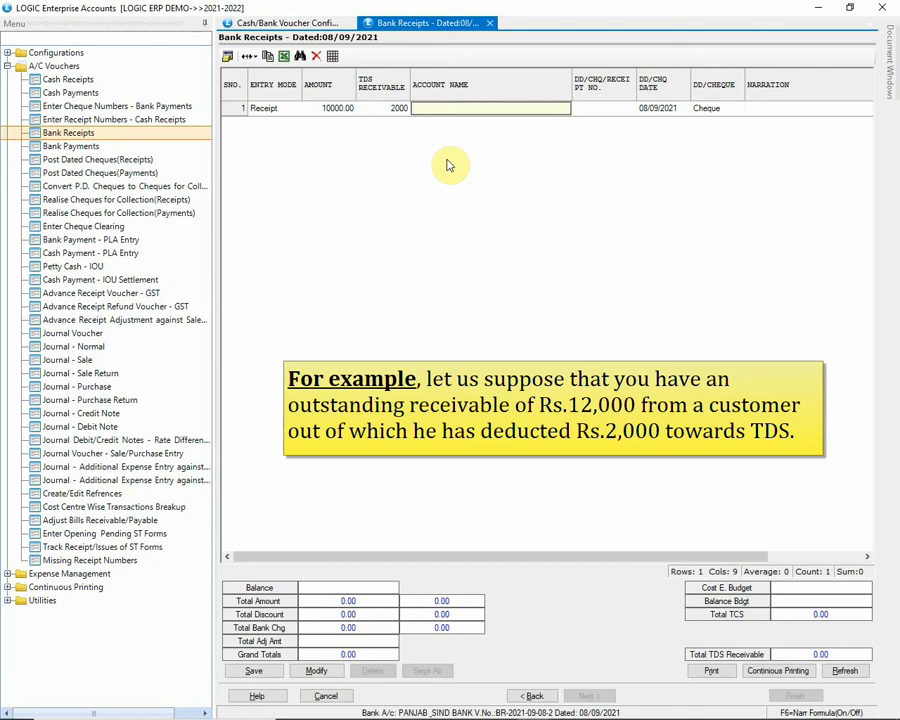
{"action": "type", "text": "LOG"}
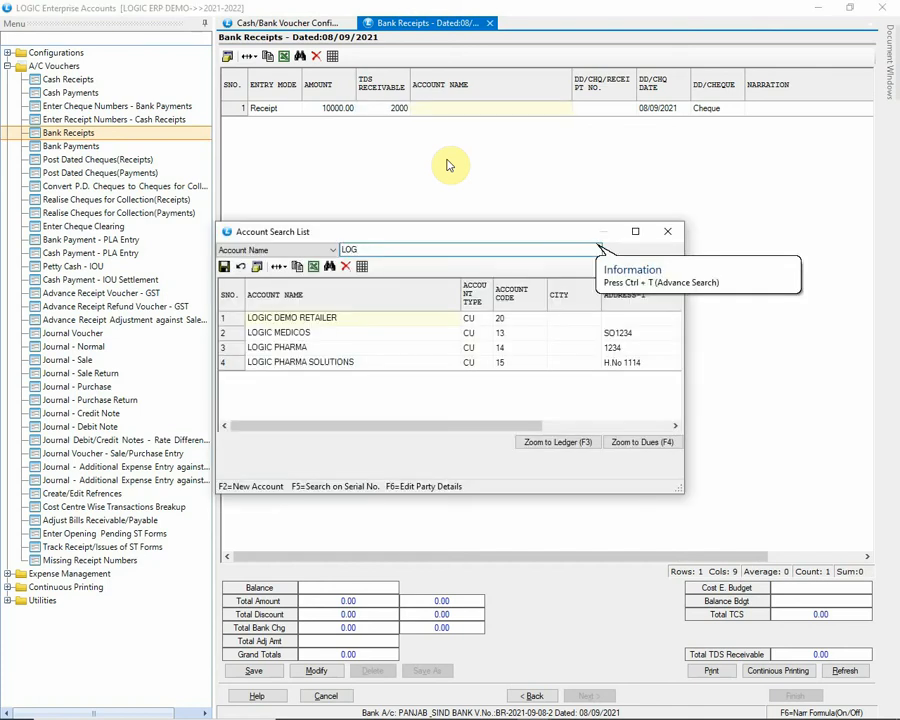
{"action": "key", "text": "Down"}
{"action": "key", "text": "Down"}
{"action": "key", "text": "Down"}
{"action": "key", "text": "Return"}
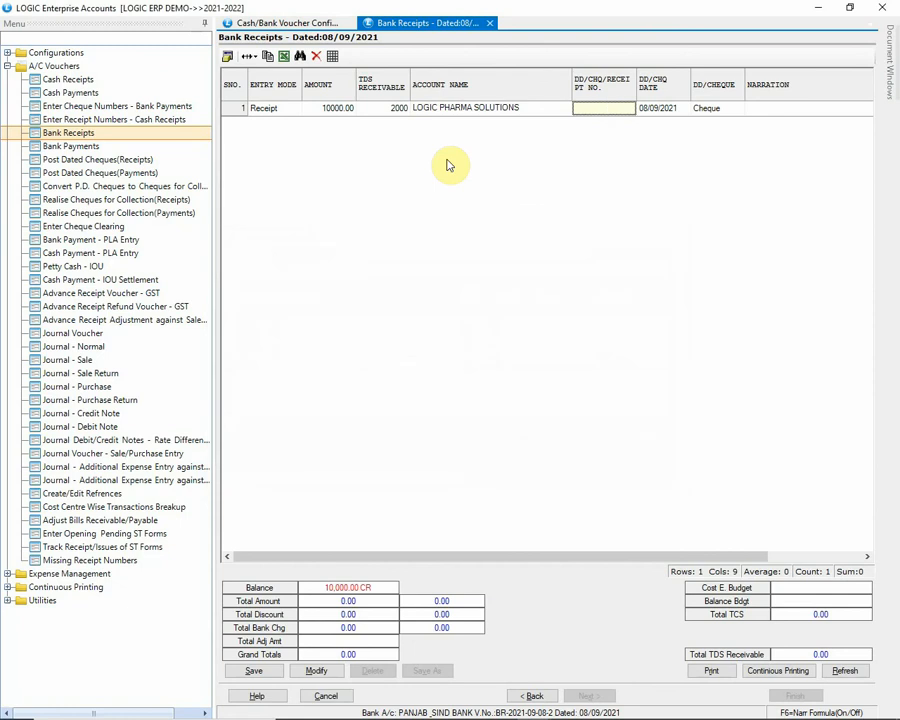
Step: Enter cheque number 456789 for the LOGIC PHARMA SOLUTIONS receipt, complete the row without adjusting bills, and save the voucher
{"action": "type", "text": "456789"}
{"action": "key", "text": "Return"}
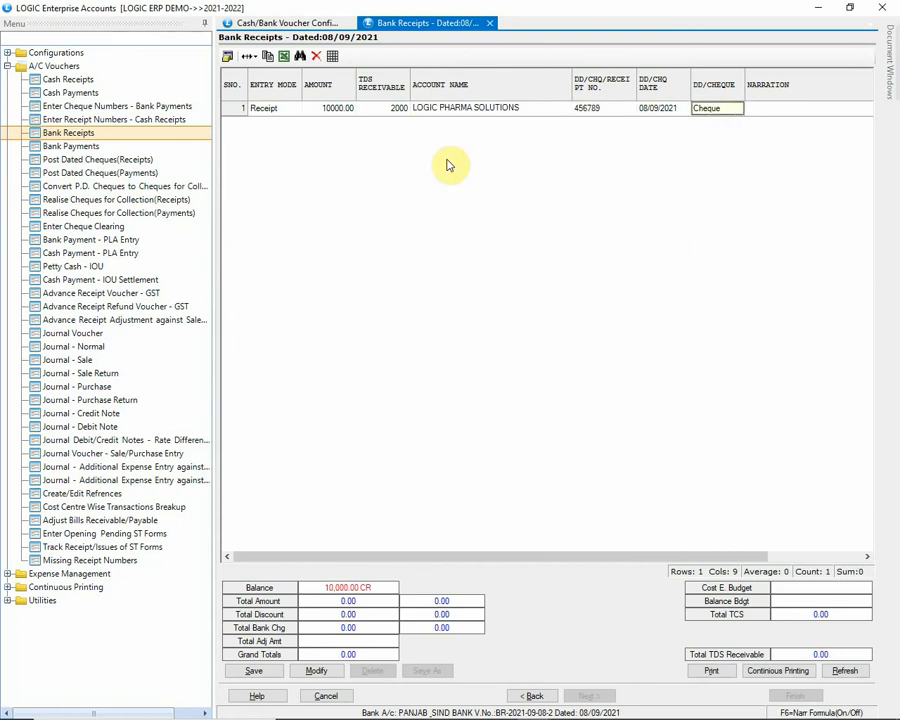
{"action": "key", "text": "Return"}
{"action": "key", "text": "Return"}
{"action": "key", "text": "Escape"}
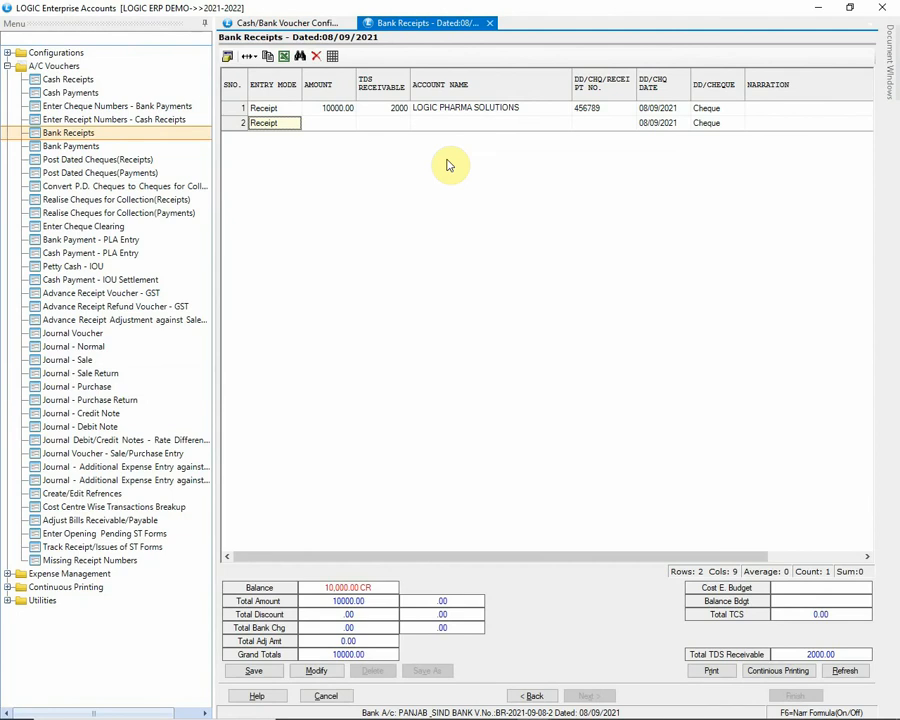
{"action": "left_click", "coordinate": [258, 670]}
{"action": "left_click", "coordinate": [438, 418]}
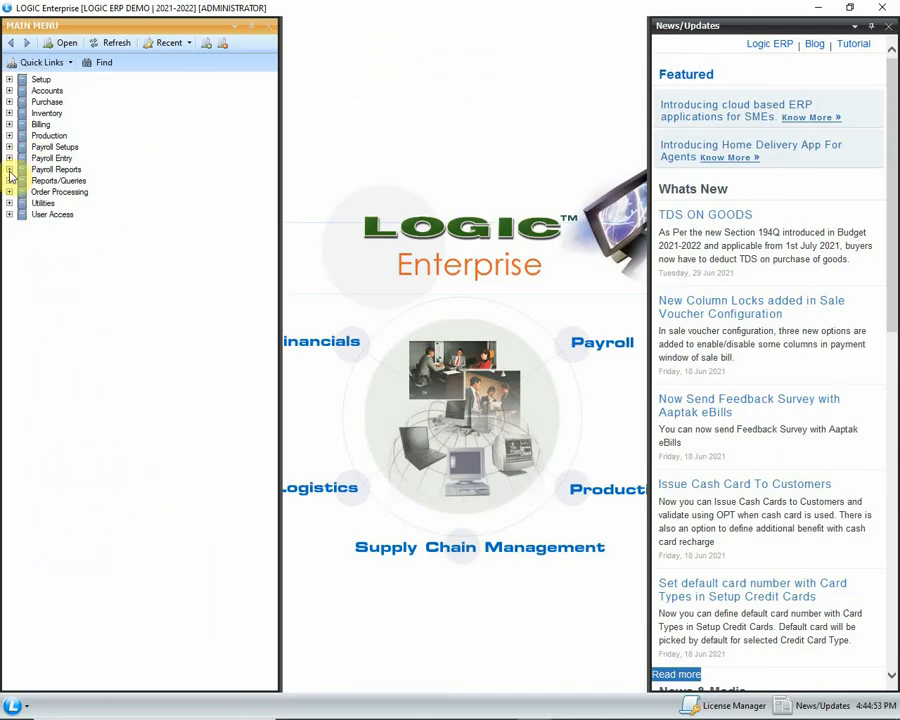
Step: Create the Journal financial report with a start date of 08/09/2021
{"action": "left_click", "coordinate": [9, 180]}
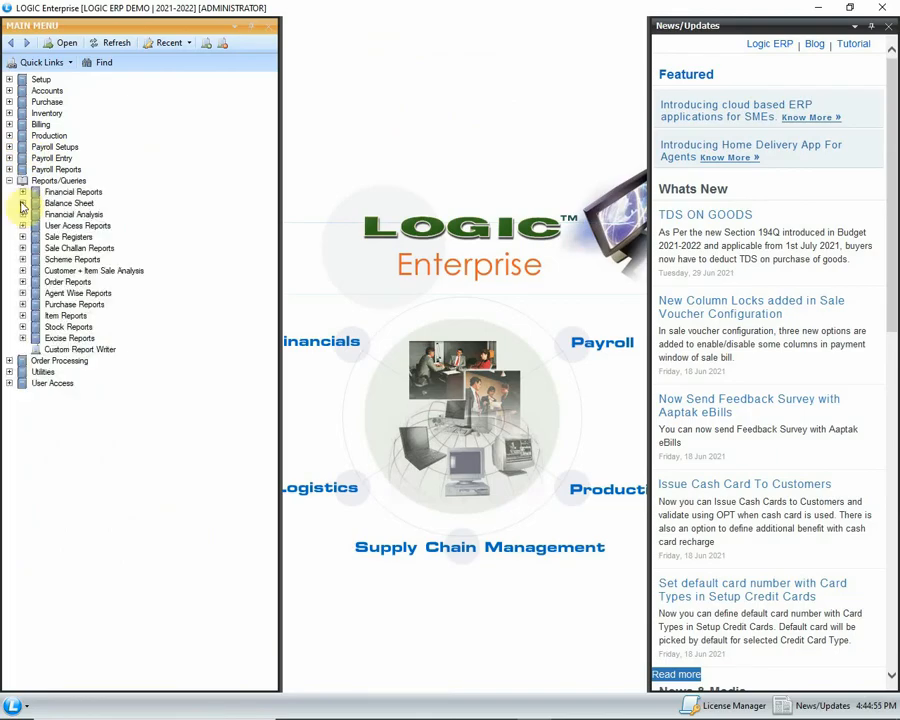
{"action": "left_click", "coordinate": [22, 192]}
{"action": "double_click", "coordinate": [90, 340]}
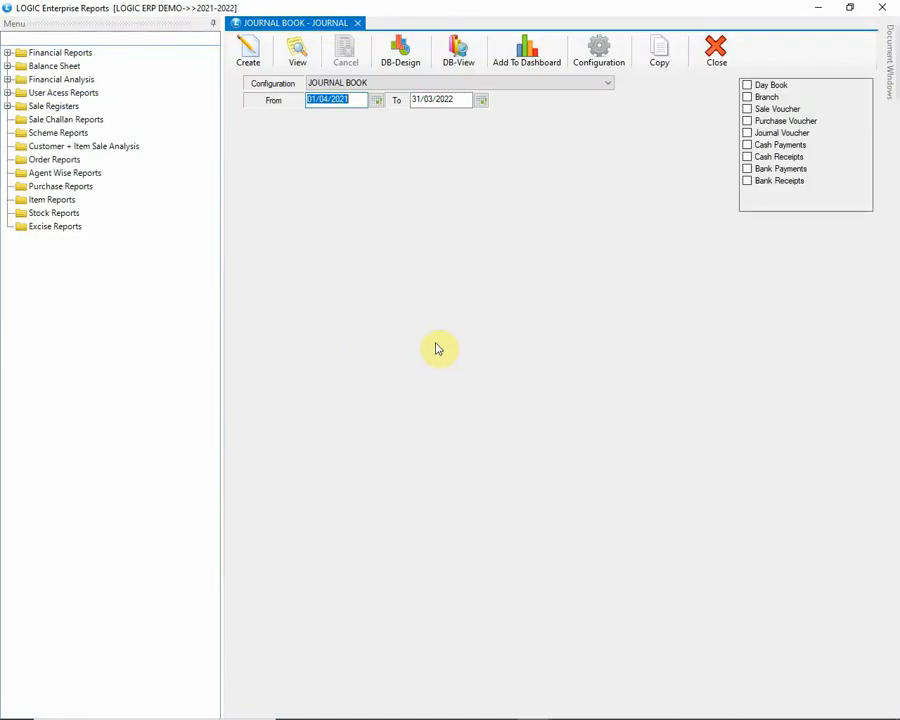
{"action": "type", "text": "08/09/2021"}
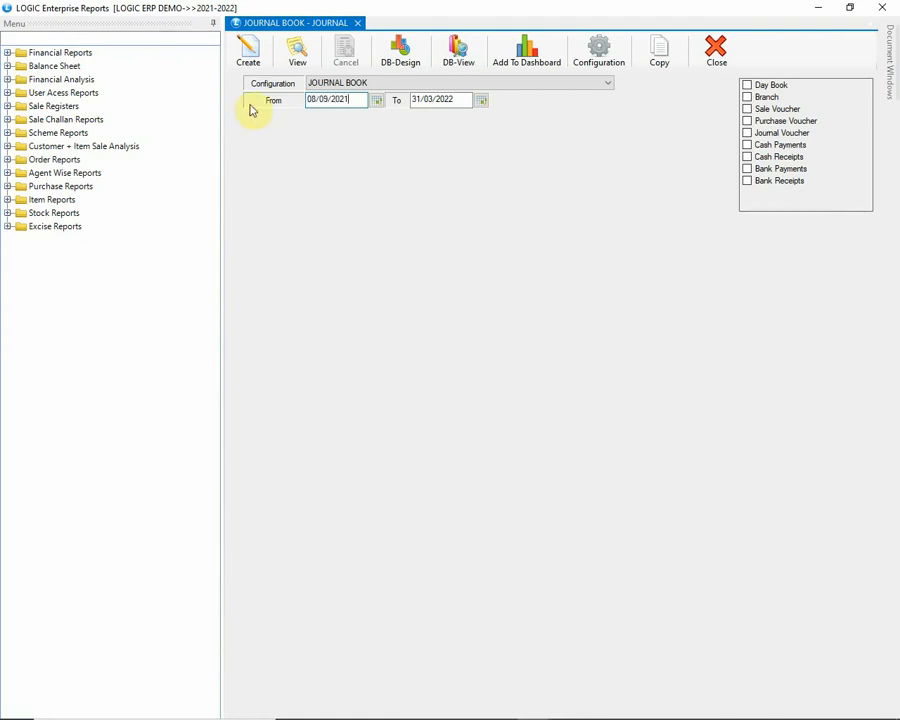
{"action": "left_click", "coordinate": [250, 52]}
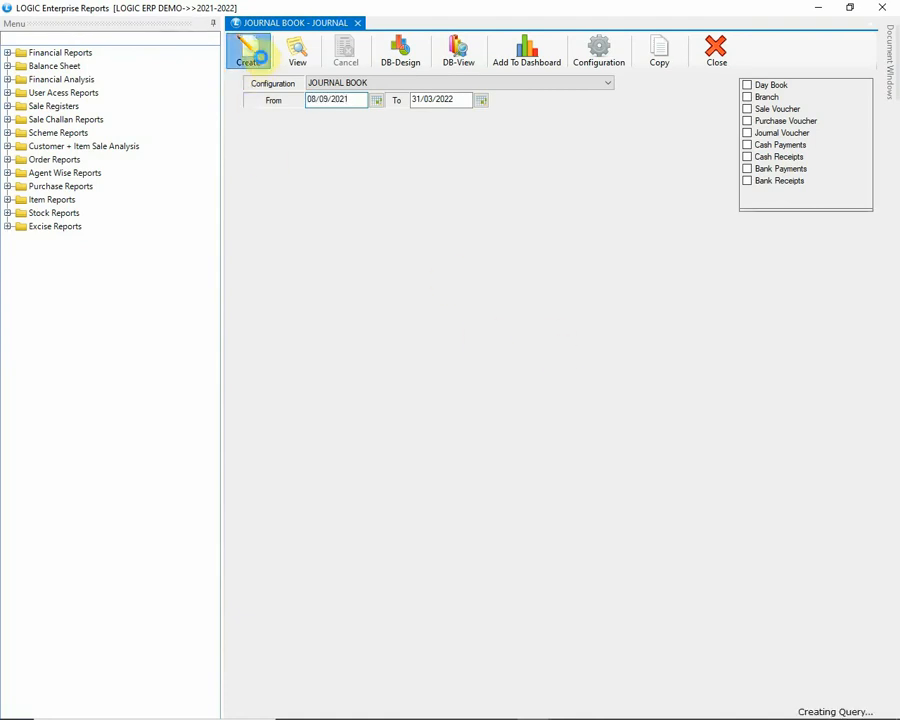